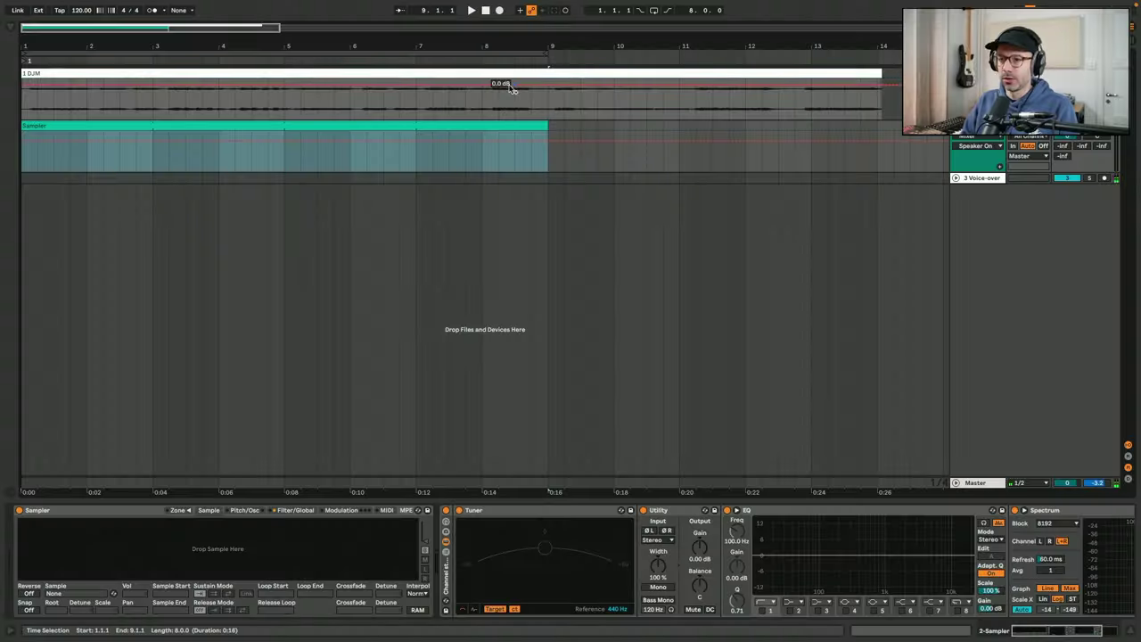
Step: Load the 1 DJM recording into the Sampler instrument and adjust its volume envelope release
click(511, 126)
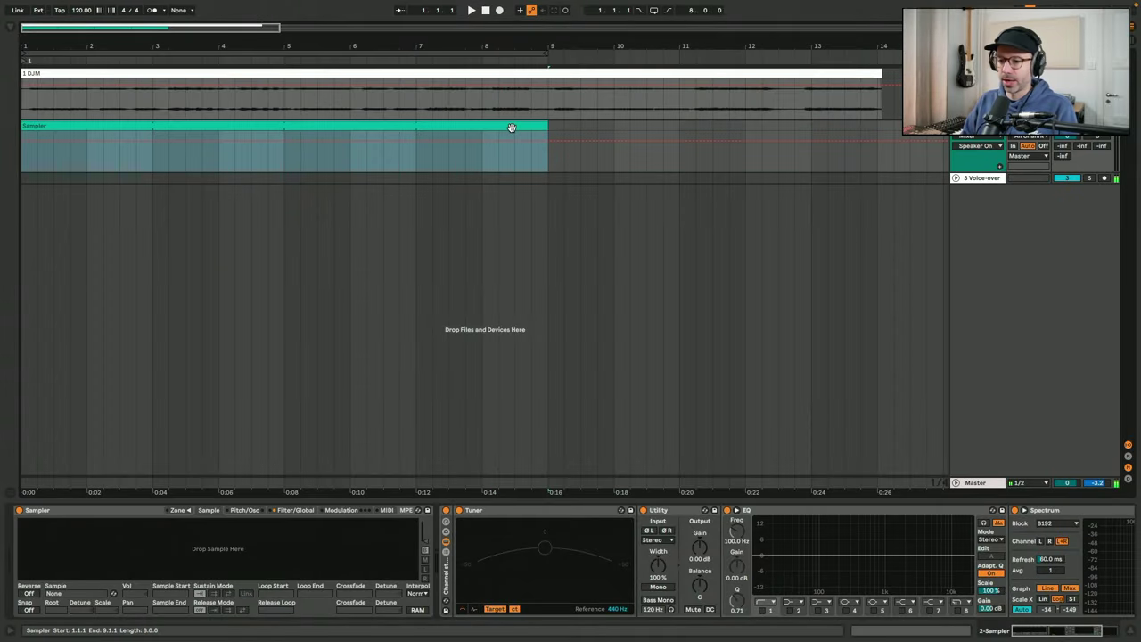
drag(484, 86, 162, 548)
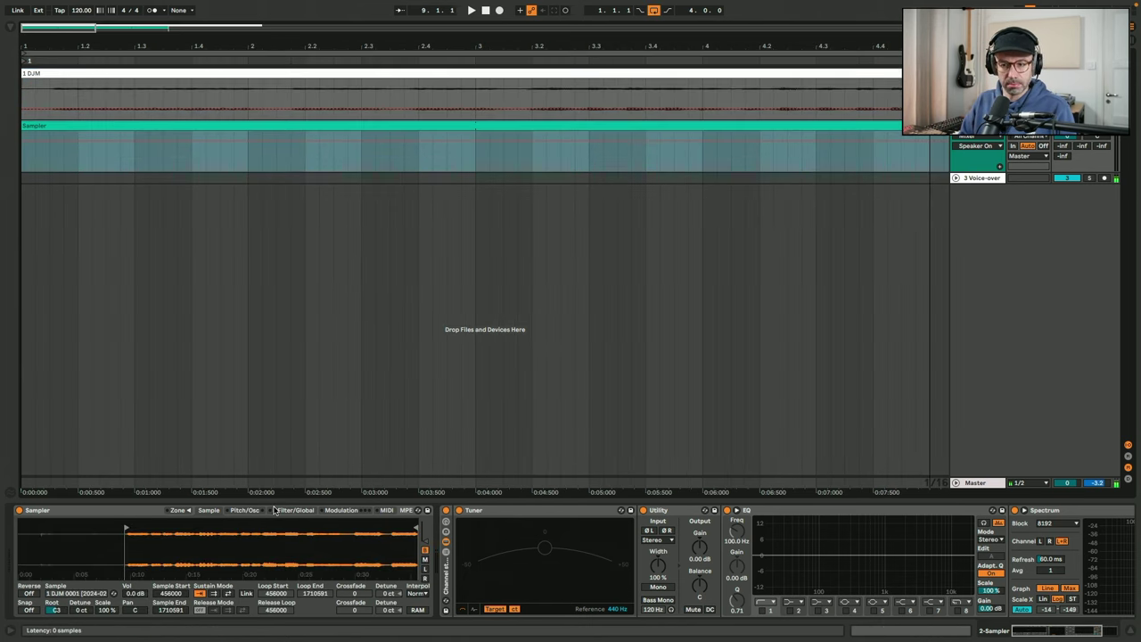
click(295, 510)
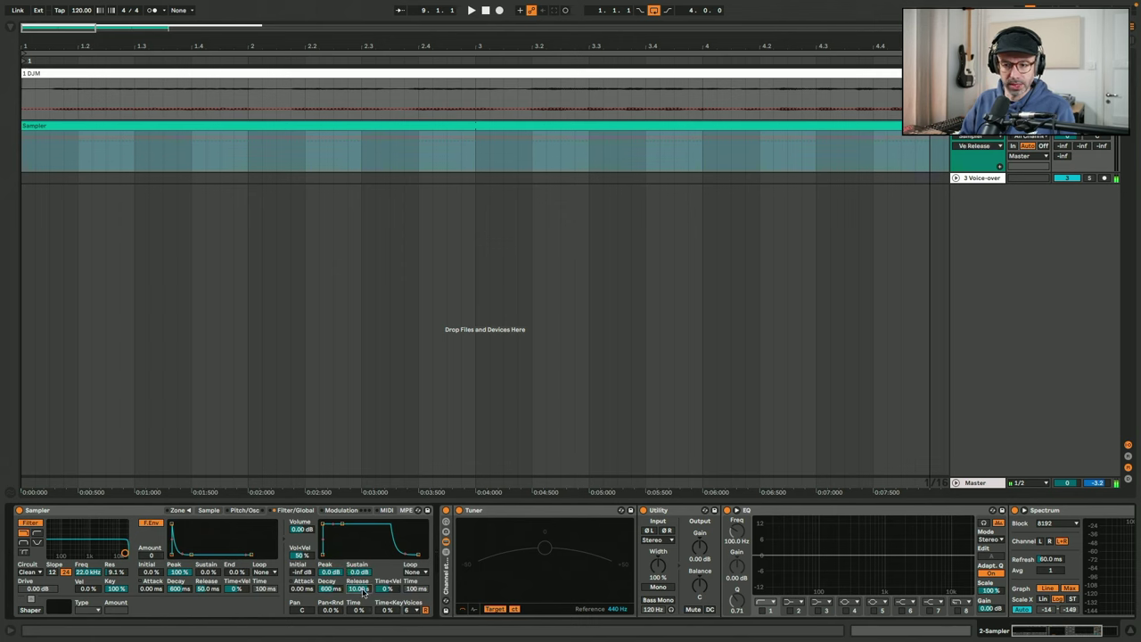
Step: Move the sample start to 1174285 and audition the sample with test notes around C3
click(209, 510)
drag(127, 528, 318, 528)
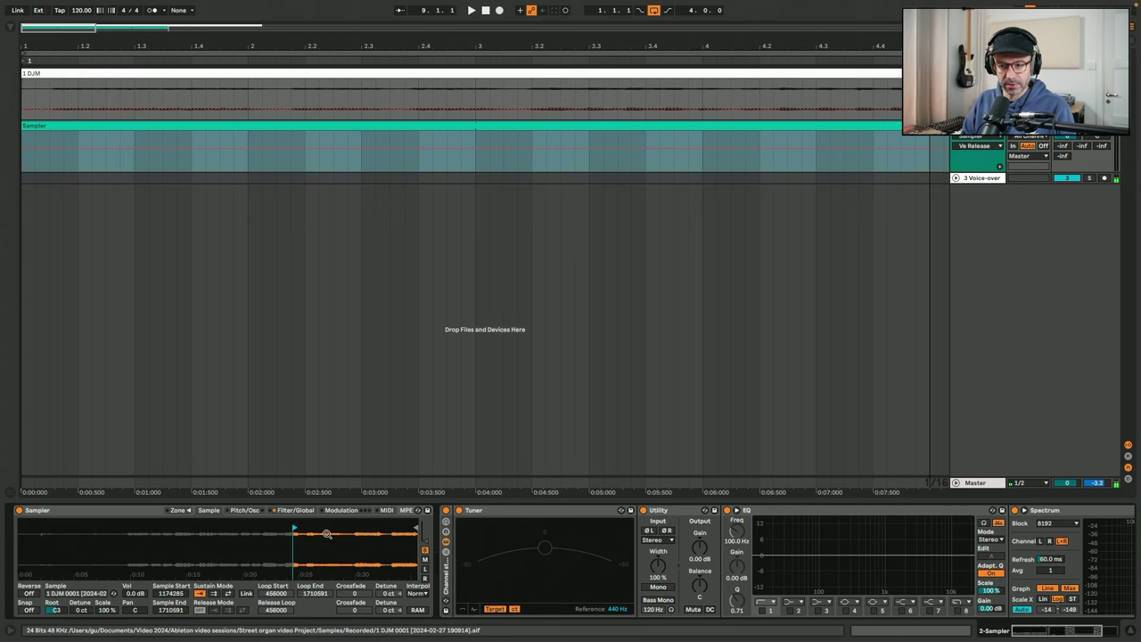
key(a)
key(z)
key(x)
key(a)
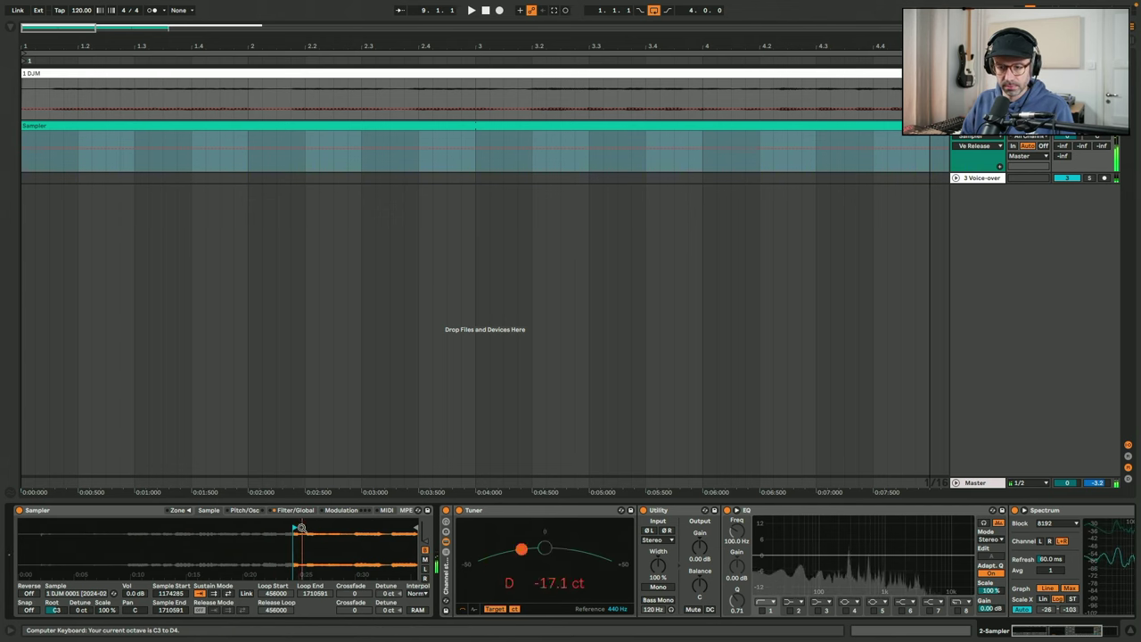
Step: Narrow the sample region to a single steady note, with start 1379312 and end 1431241, auditioning it along the way
drag(295, 527, 313, 527)
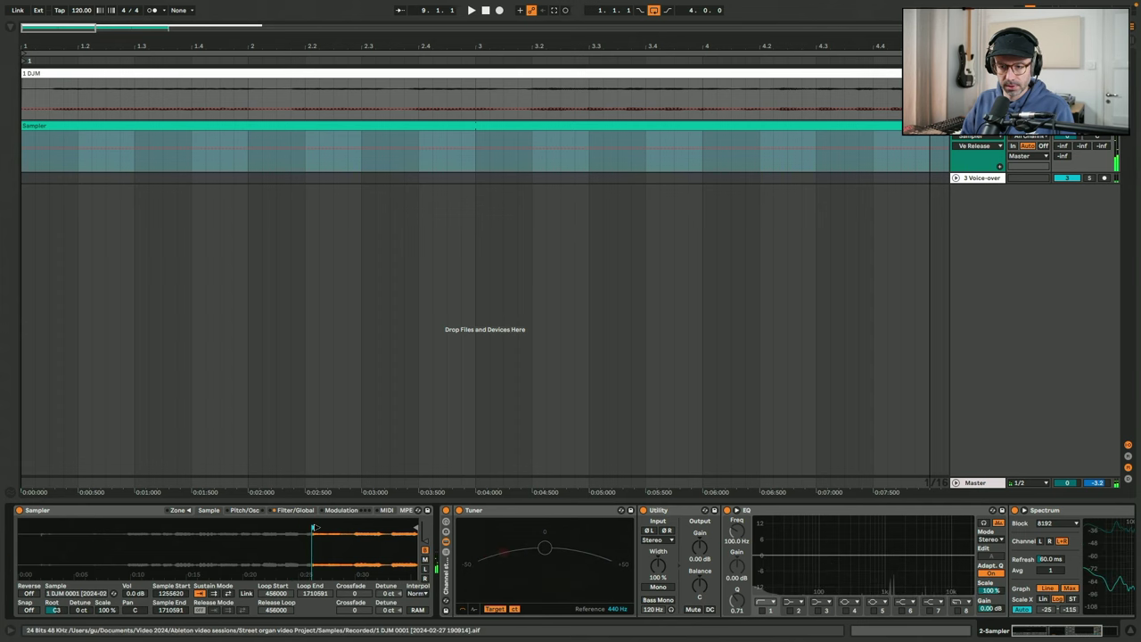
mouse_move(416, 527)
mouse_down()
mouse_move(337, 553)
mouse_move(194, 559)
mouse_up()
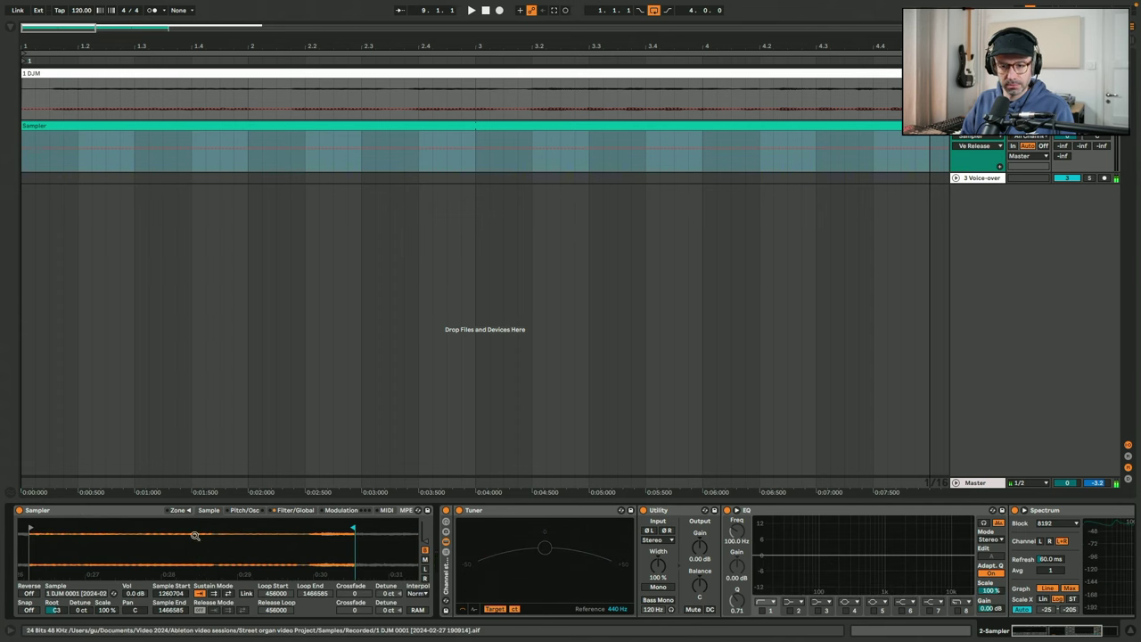
key(a)
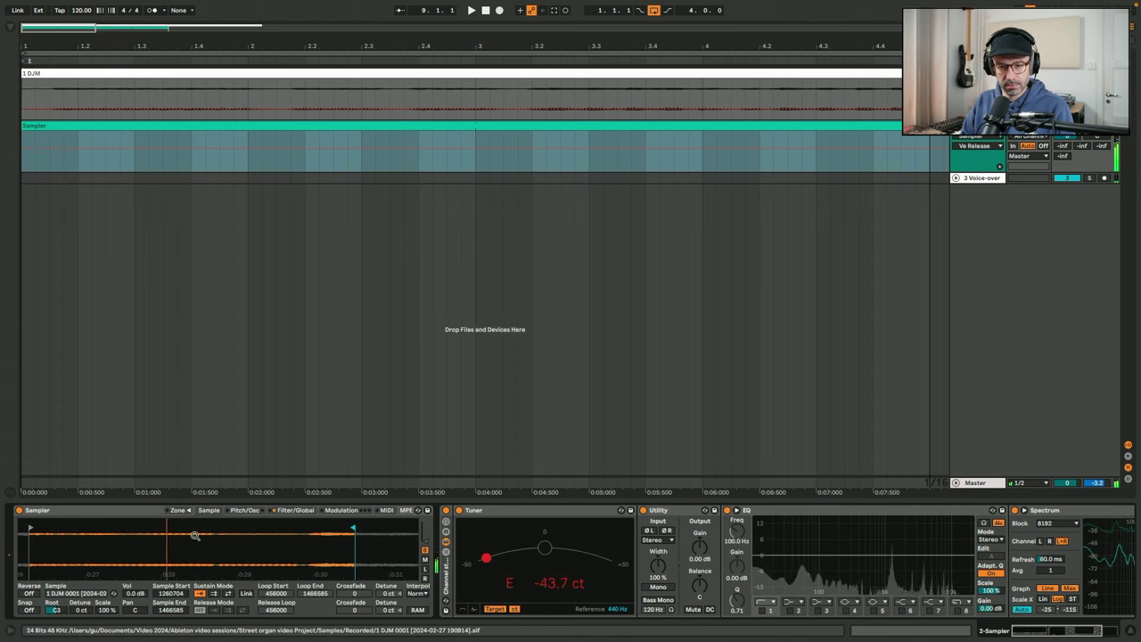
mouse_move(31, 528)
mouse_down()
mouse_move(205, 528)
mouse_move(91, 527)
mouse_up()
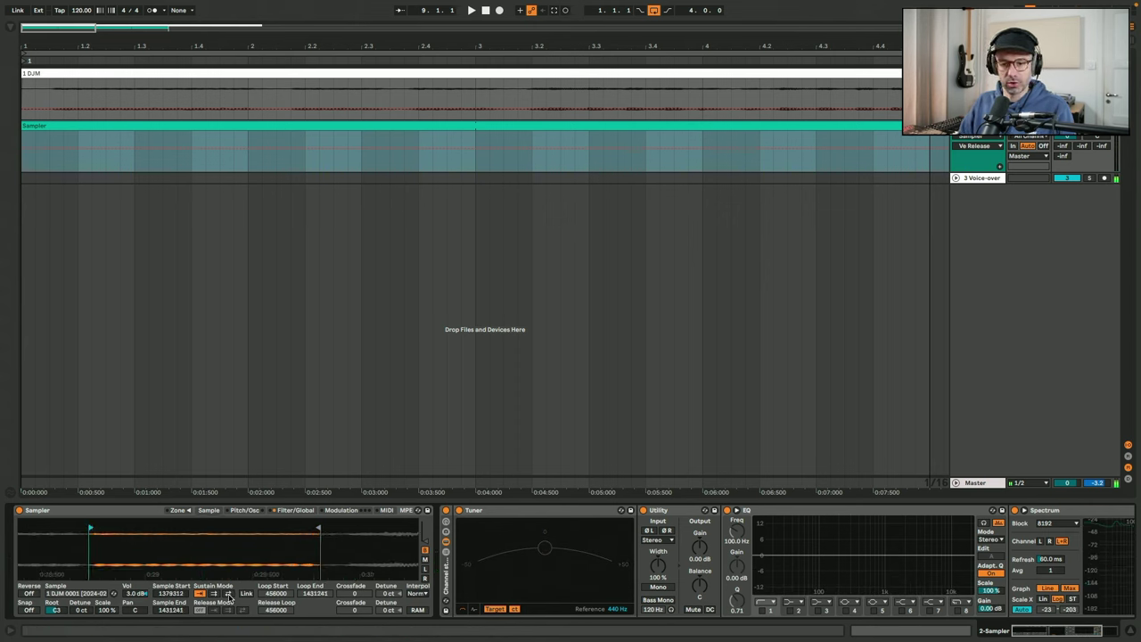
Step: Enable a back-and-forth sustain loop from 1382321 to 1426847 with a crossfade of 3059
click(228, 594)
drag(185, 523, 109, 523)
drag(314, 522, 280, 522)
drag(360, 594, 360, 579)
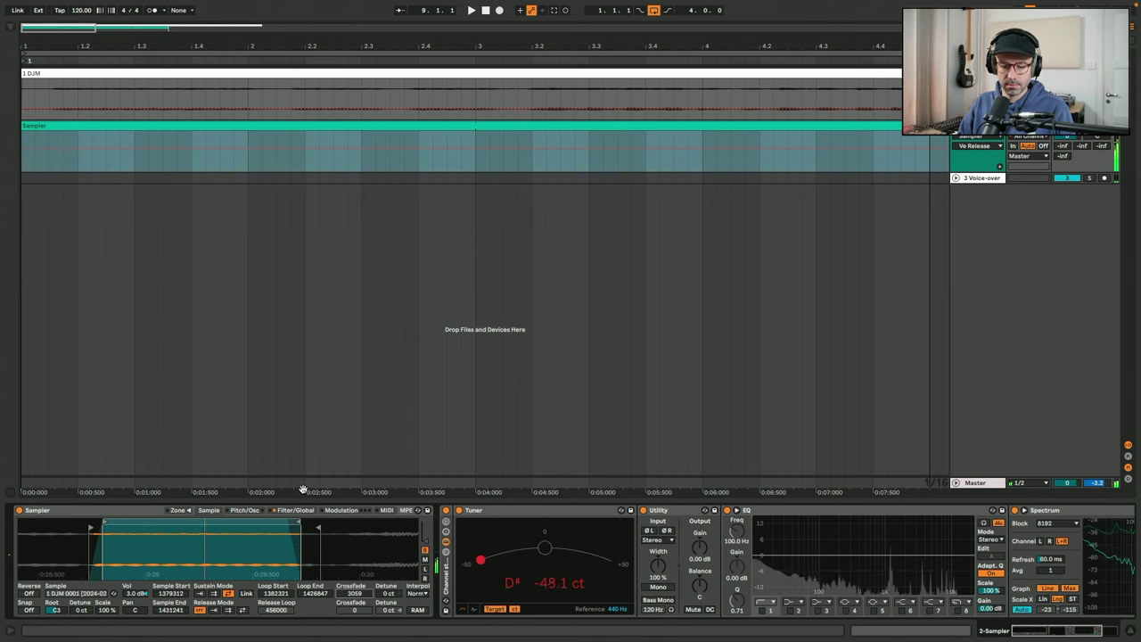
Step: Tune the sample by setting its root key to D#3 and detune to +46 ct
drag(56, 610, 55, 589)
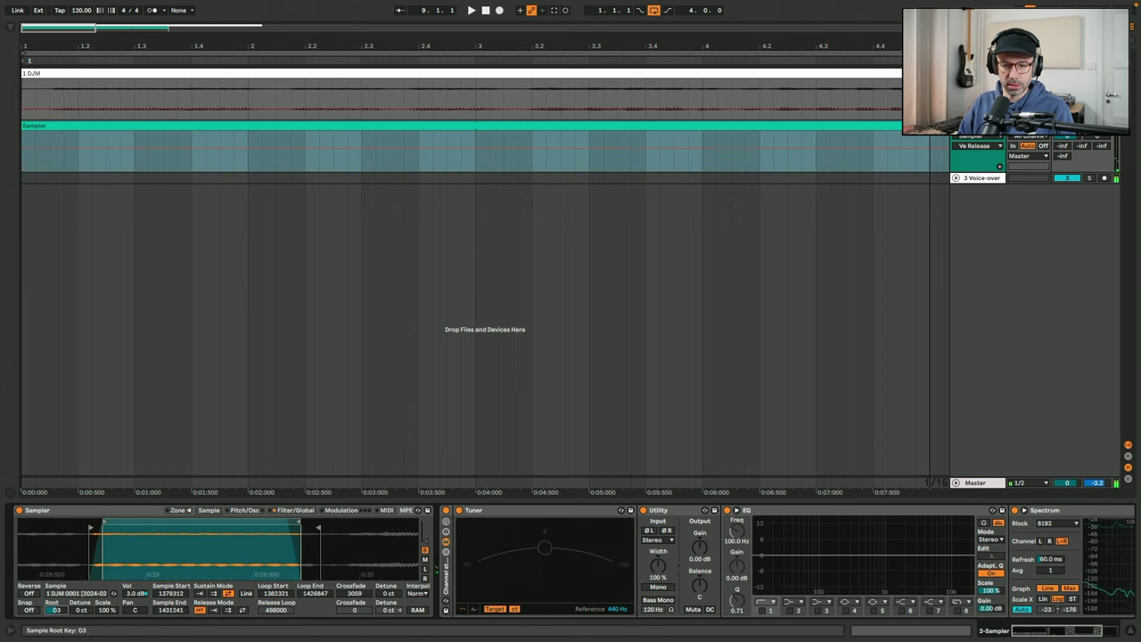
click(84, 612)
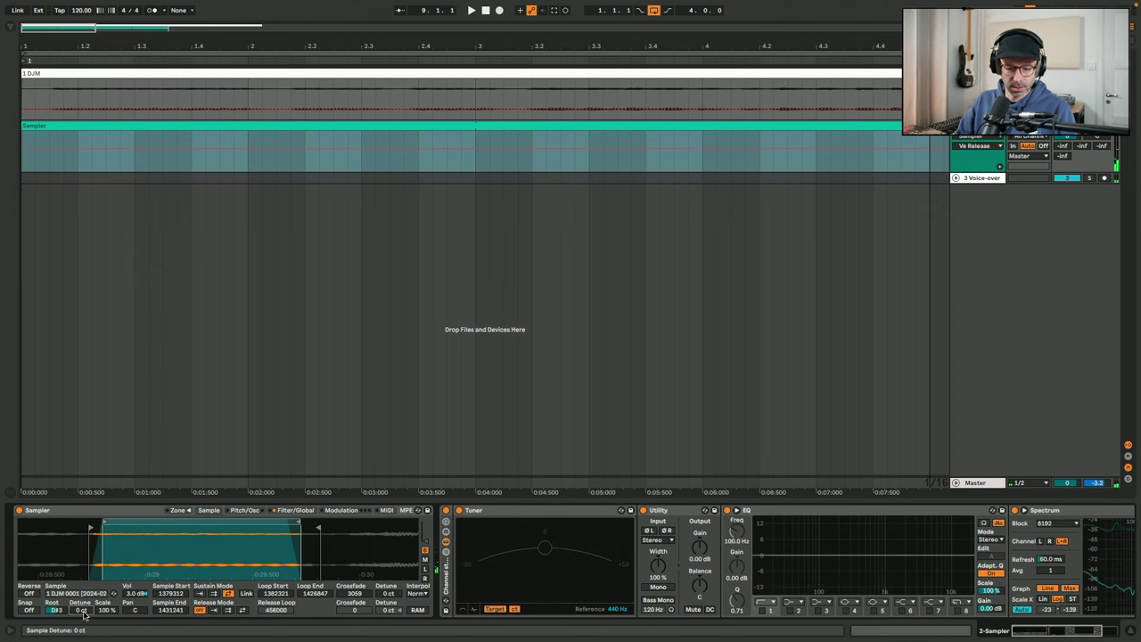
text(46)
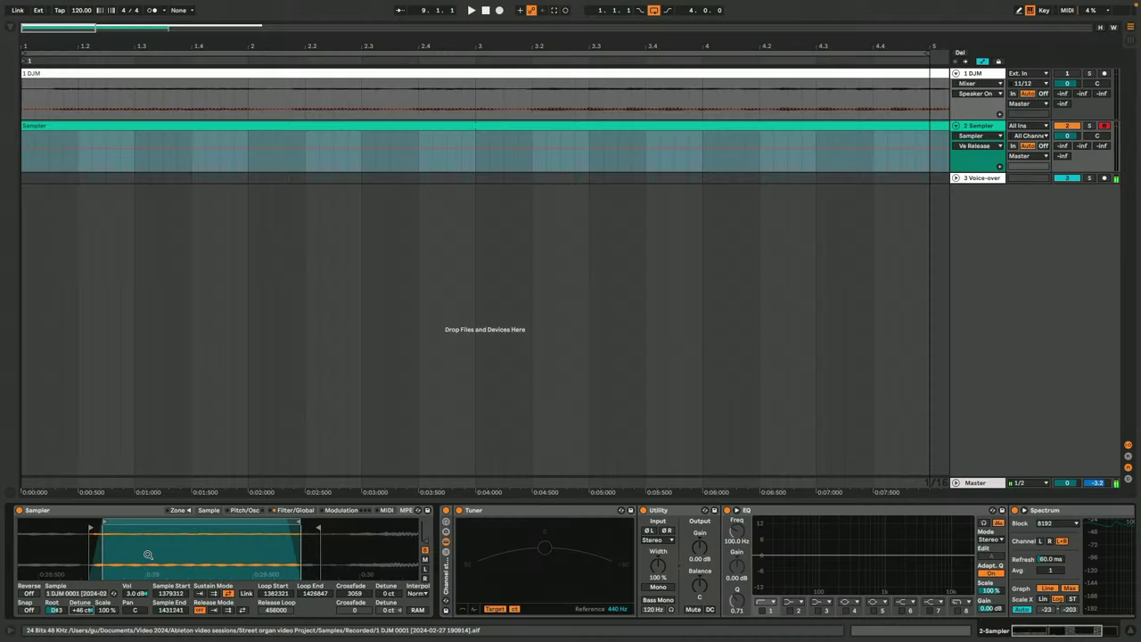
Step: Compare the Left and Right channel modes in the Utility device, and keep Right
click(664, 540)
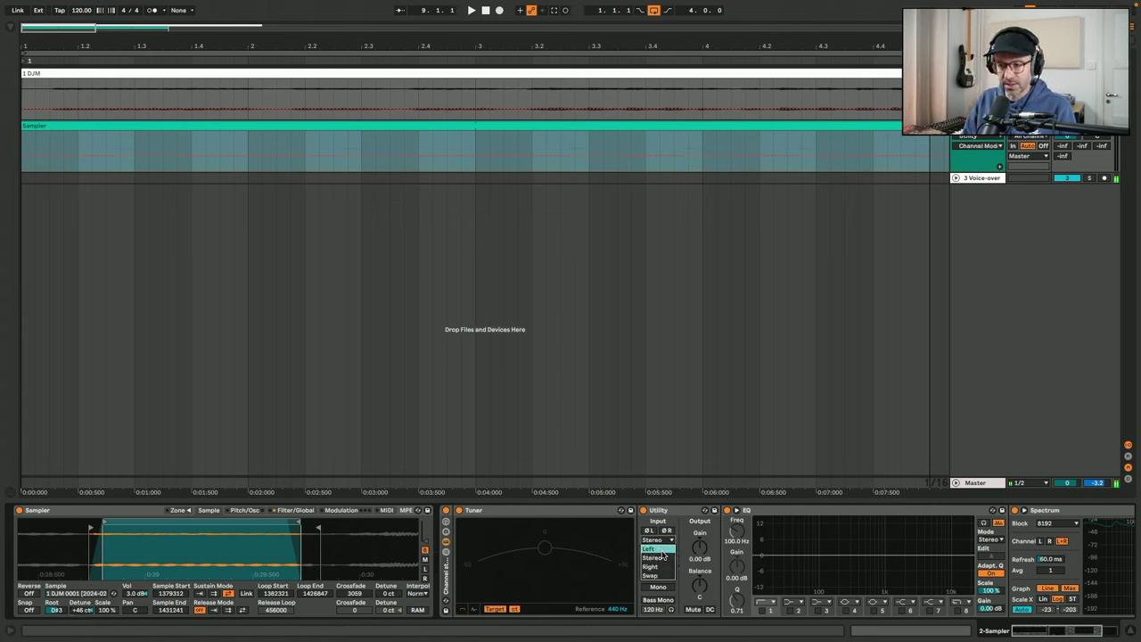
click(661, 550)
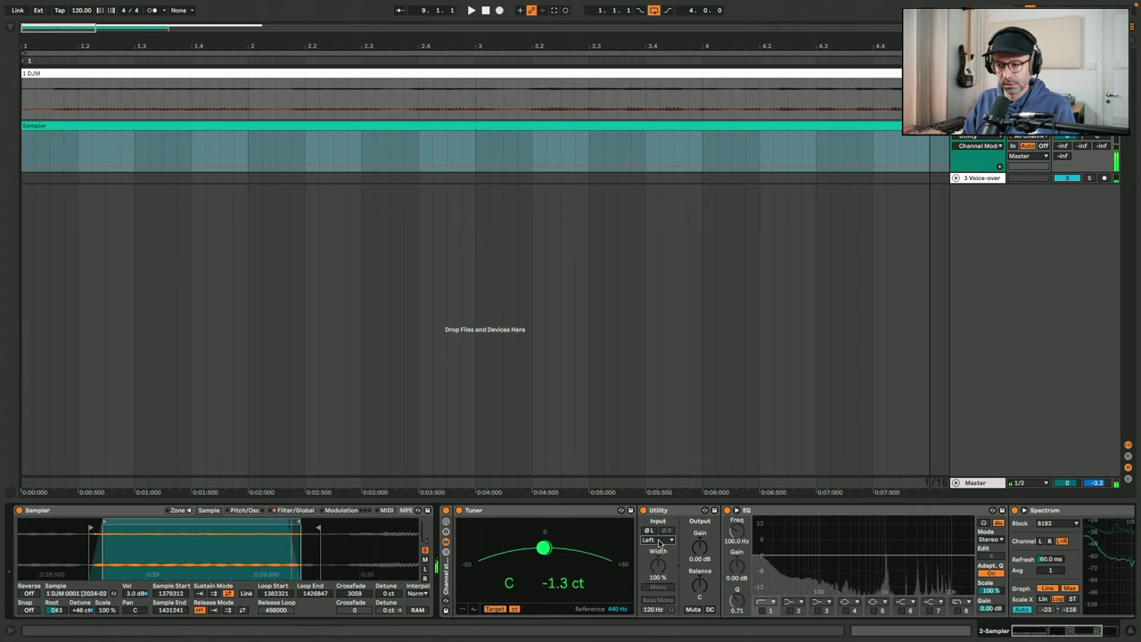
click(660, 541)
click(661, 567)
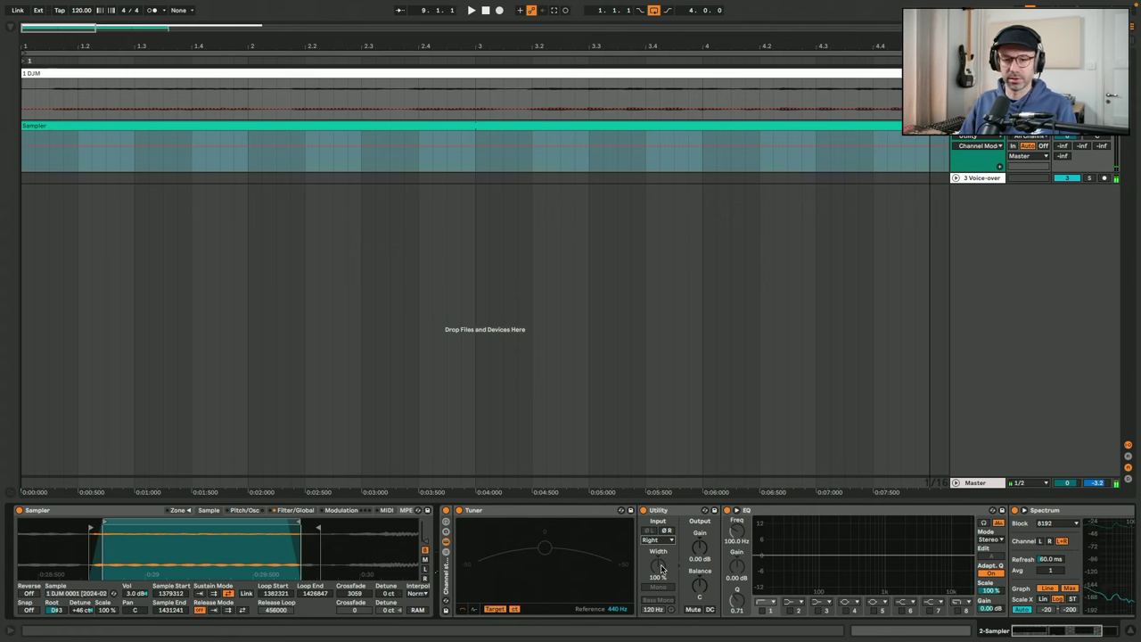
click(671, 512)
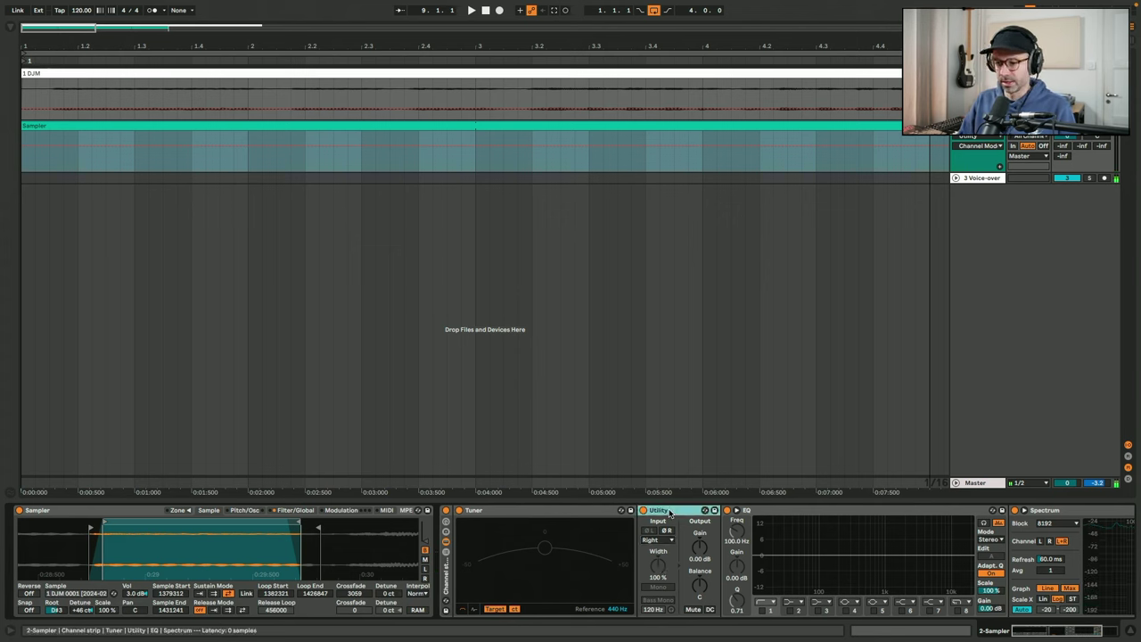
Step: Enable the EQ's first band as a low-cut filter at 100 Hz and audition the sound
click(763, 611)
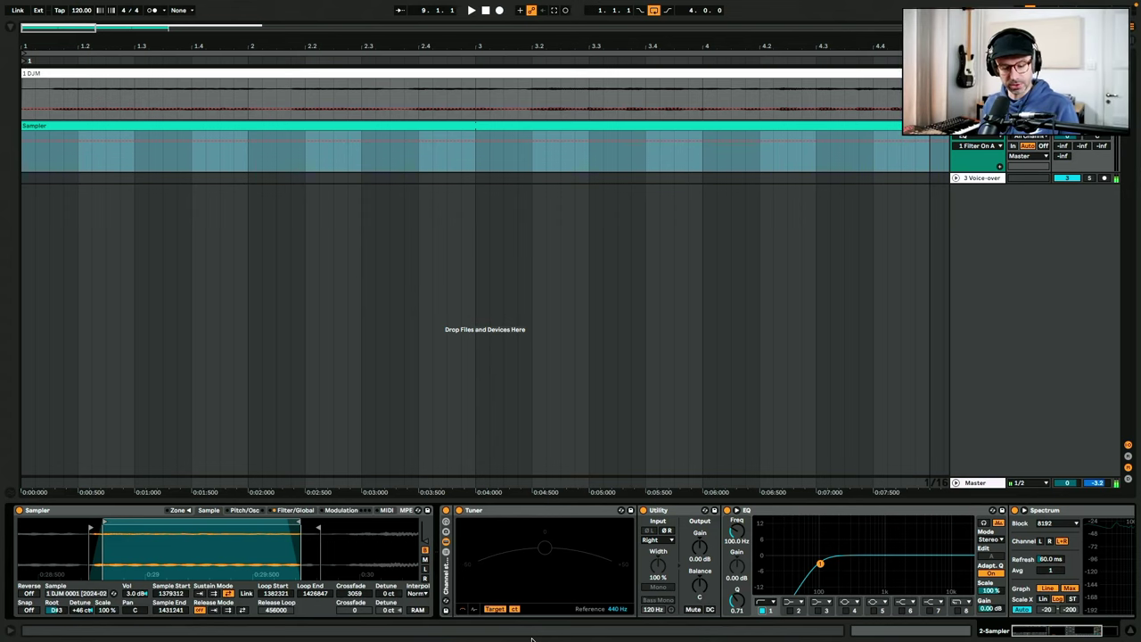
key(a)
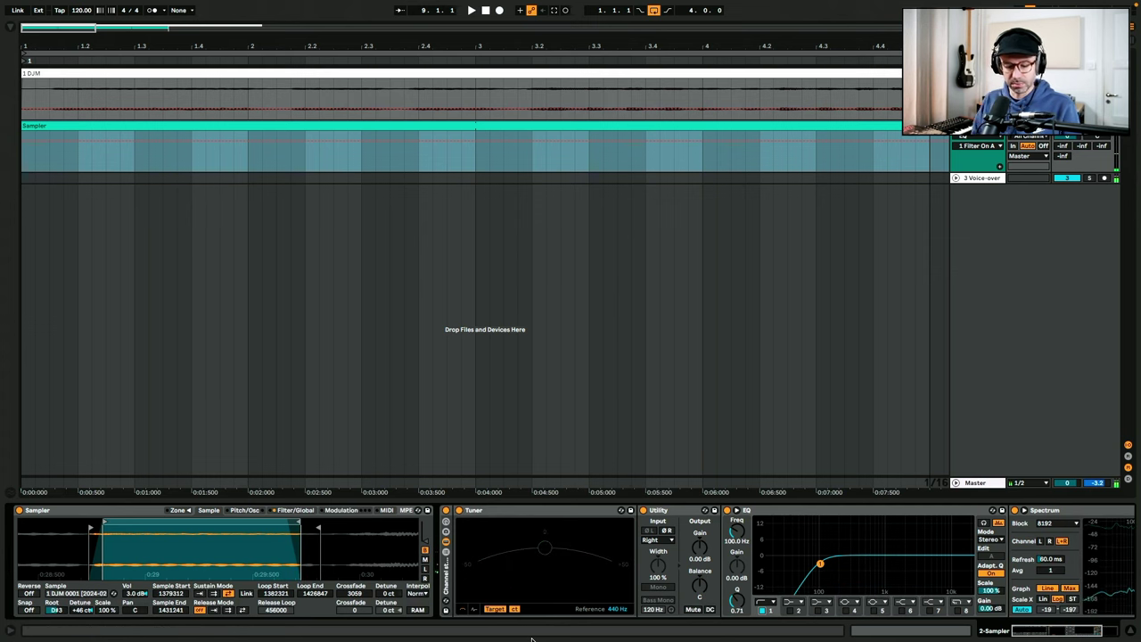
key(a)
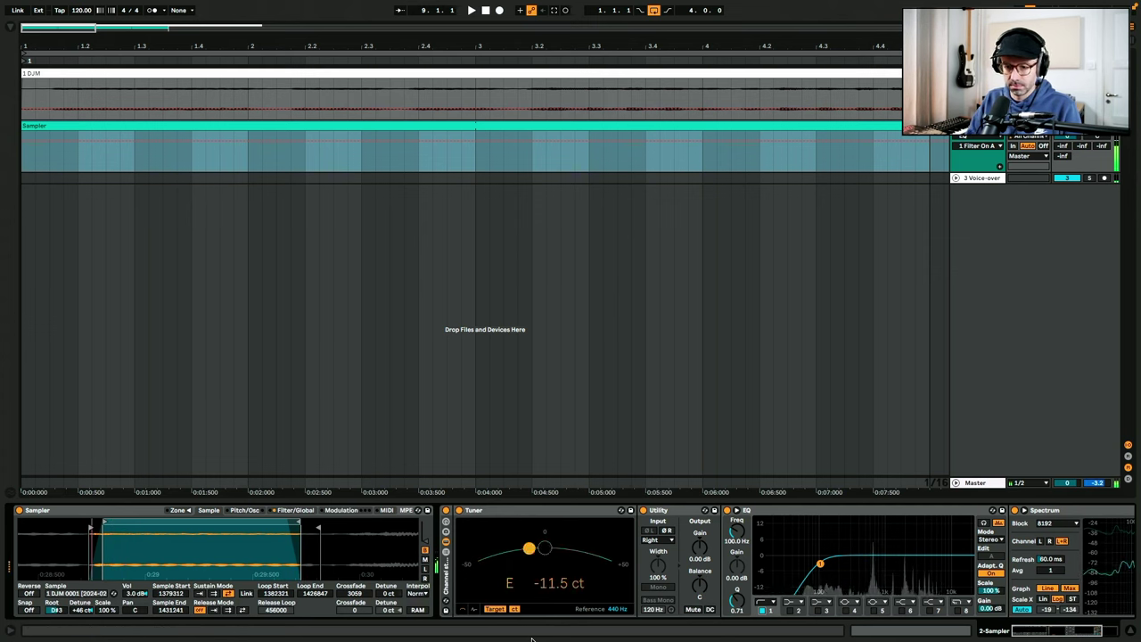
Step: Shape the Sampler's volume envelope with 25 ms attack, -2.0 dB sustain and 1.00 s release, and audition it
click(296, 510)
click(310, 591)
key(a)
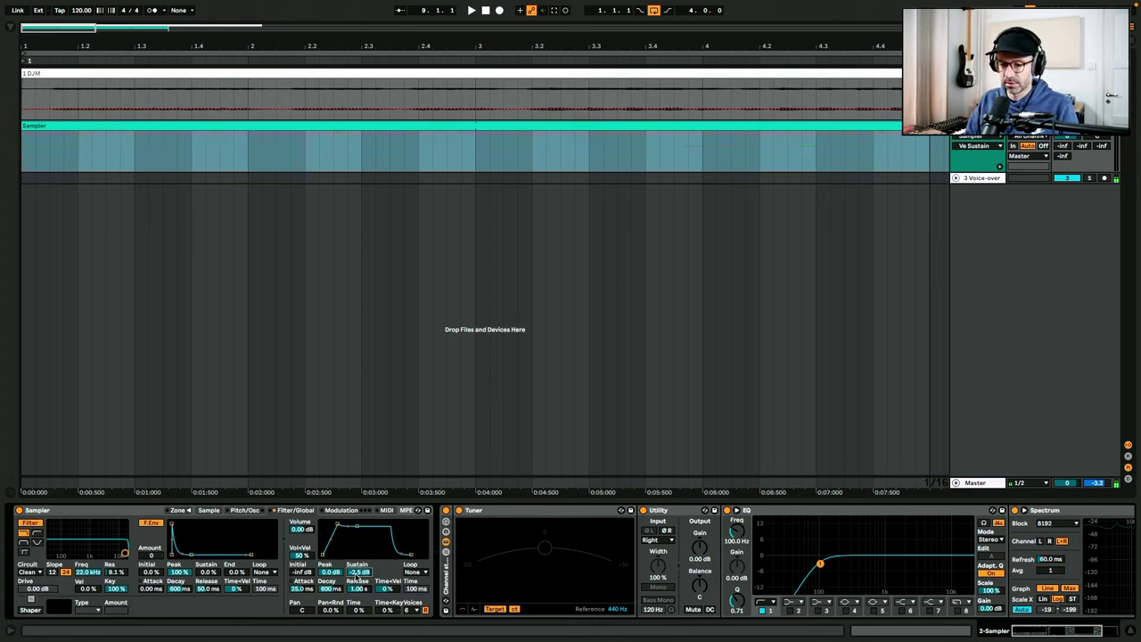
drag(357, 576, 357, 579)
key(a)
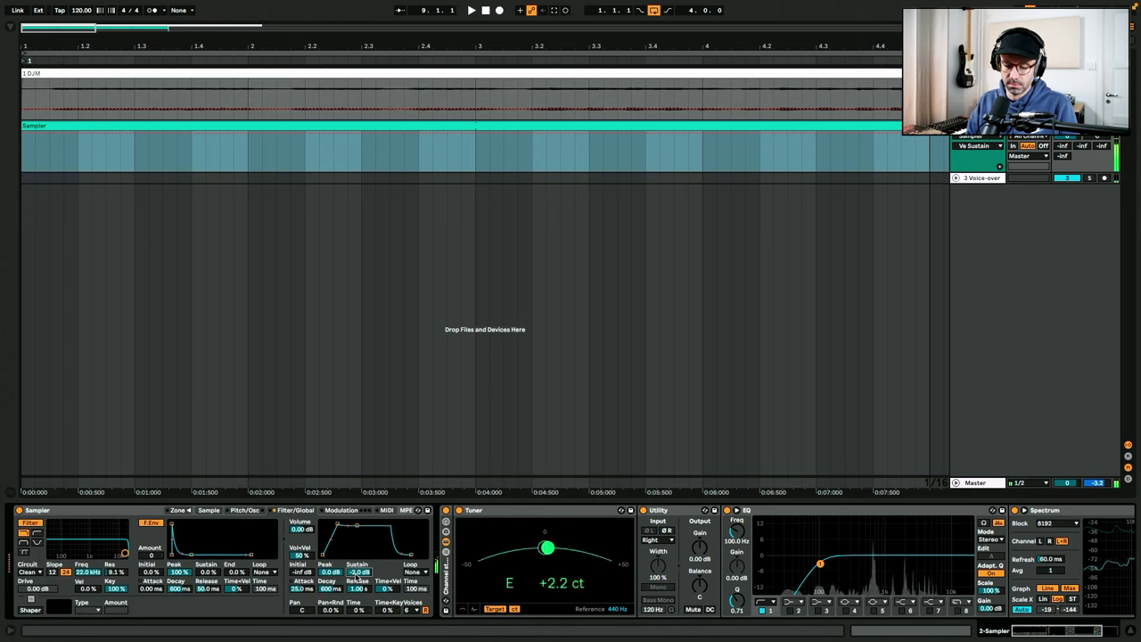
Step: Audition the sampled instrument across the lower octaves down to C-1 and back up
key(z)
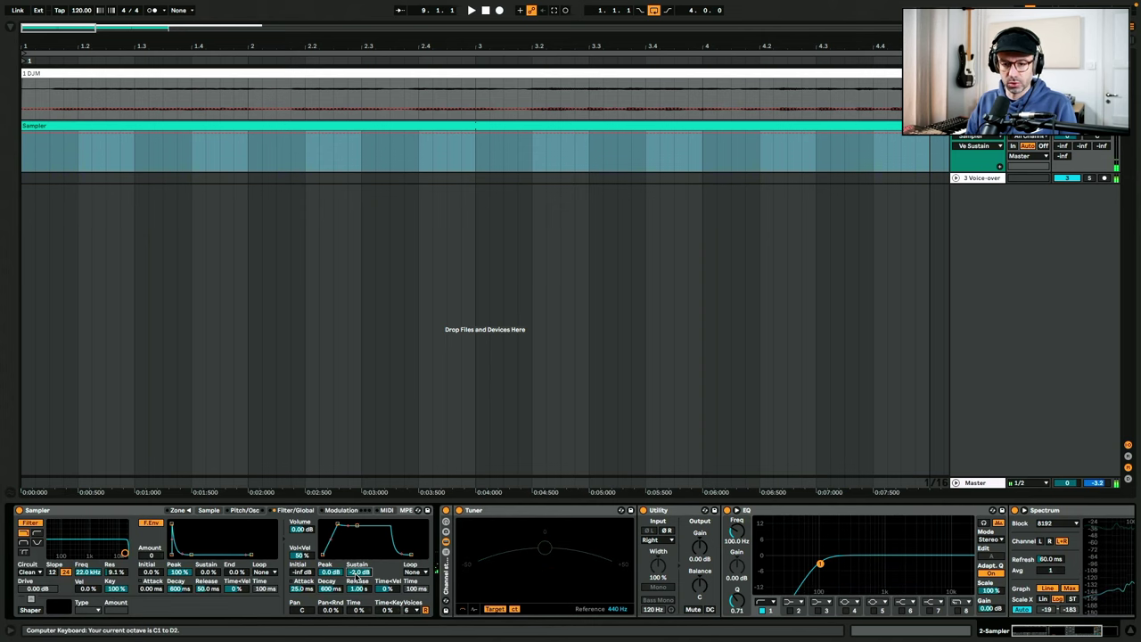
key(a)
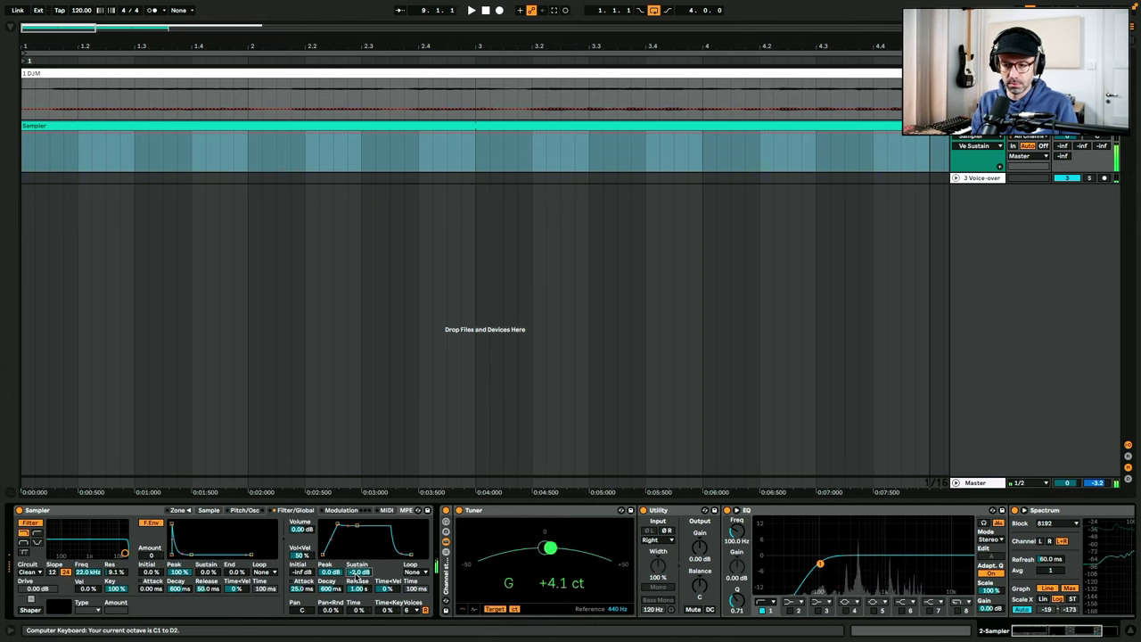
key(z)
key(h)
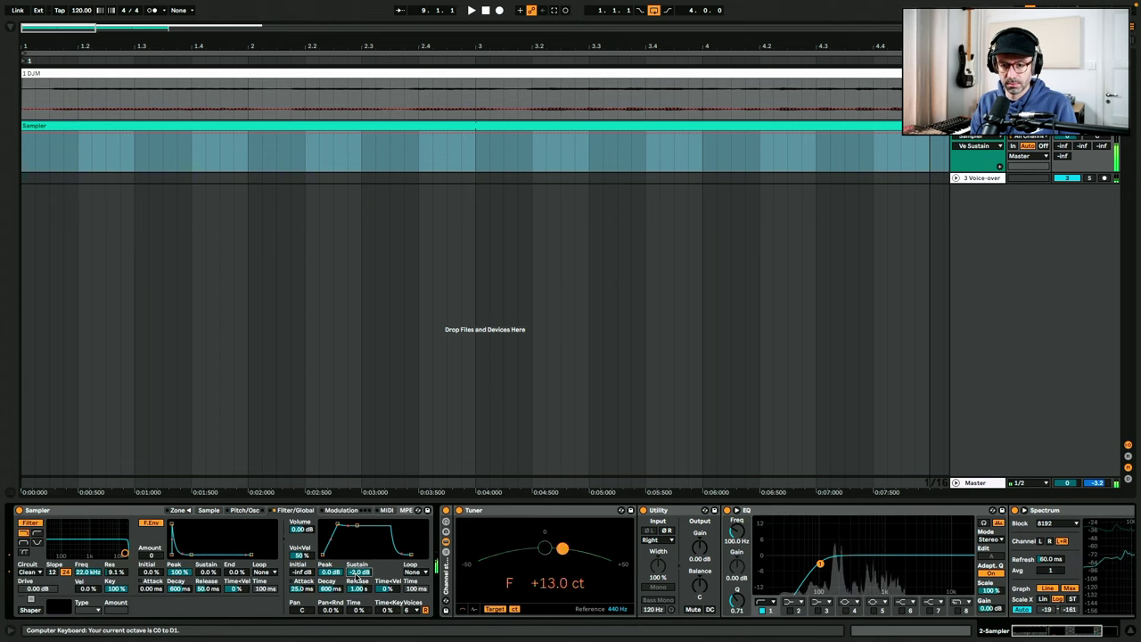
key(z)
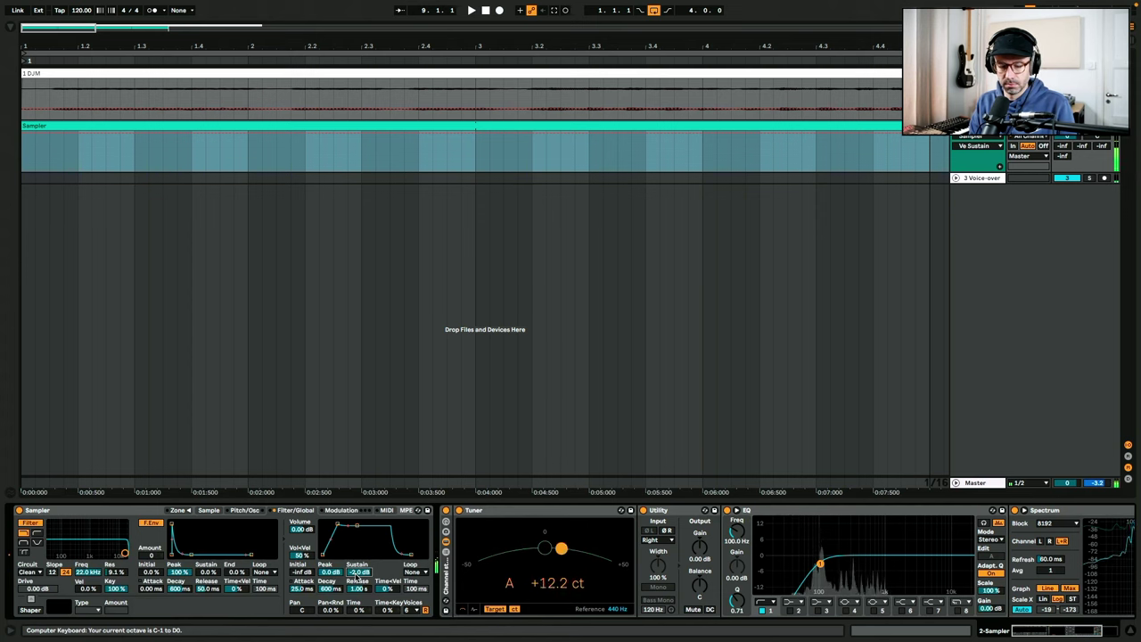
key(x)
key(x)
key(x)
key(a)
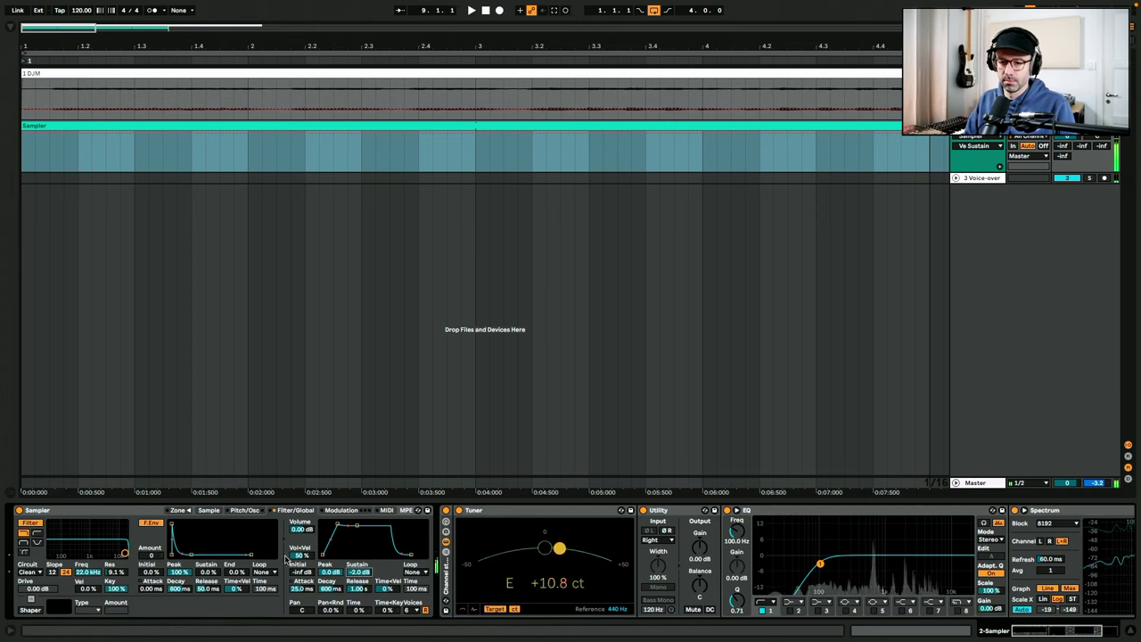
Step: Set the sample's root key to D#4 and its volume to 5.0 dB, playing test notes in different octaves
click(208, 511)
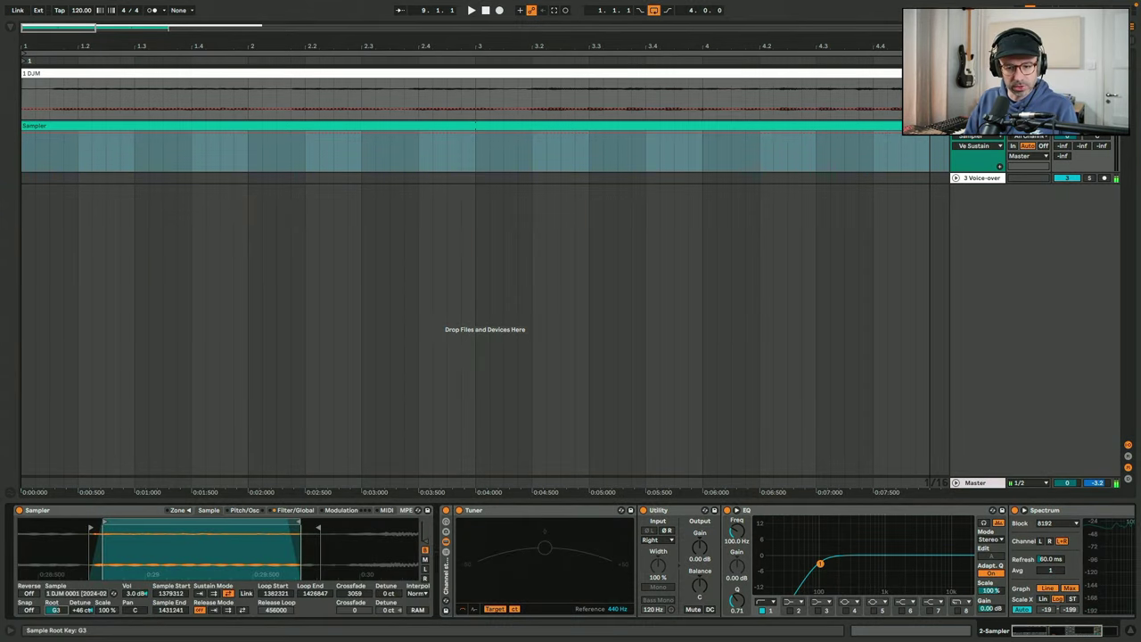
key(a)
key(x)
key(a)
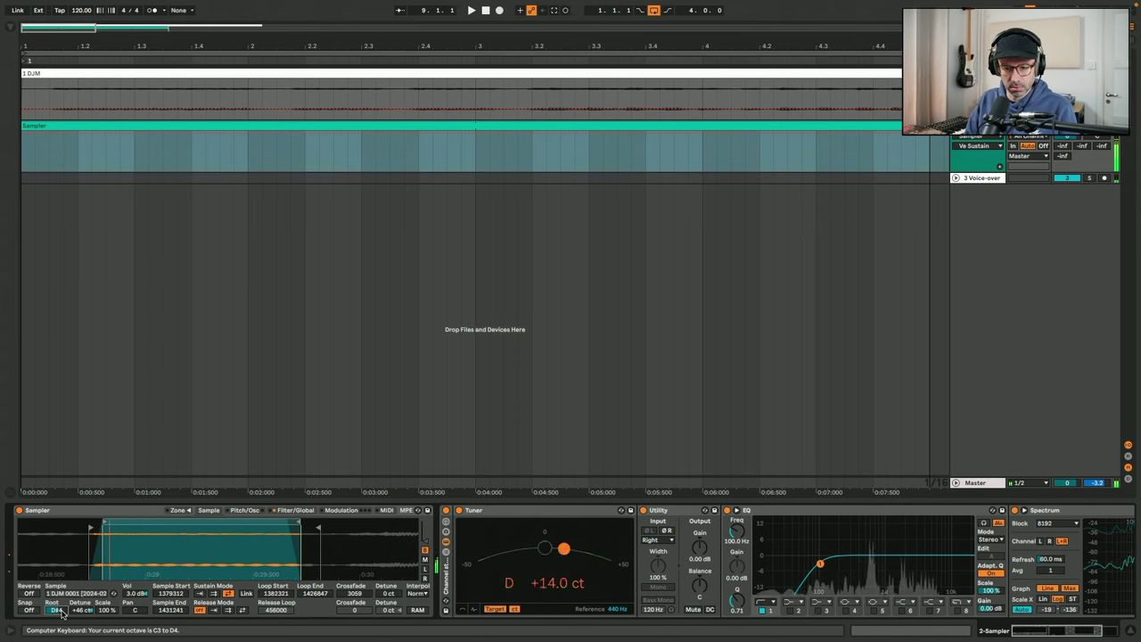
key(x)
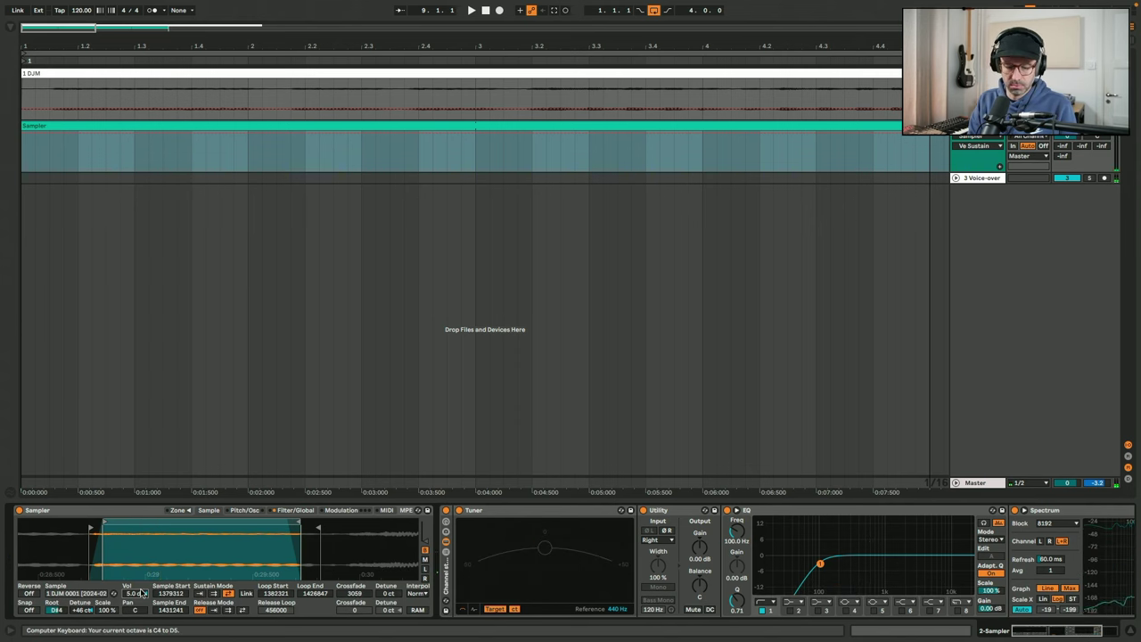
key(a)
key(z)
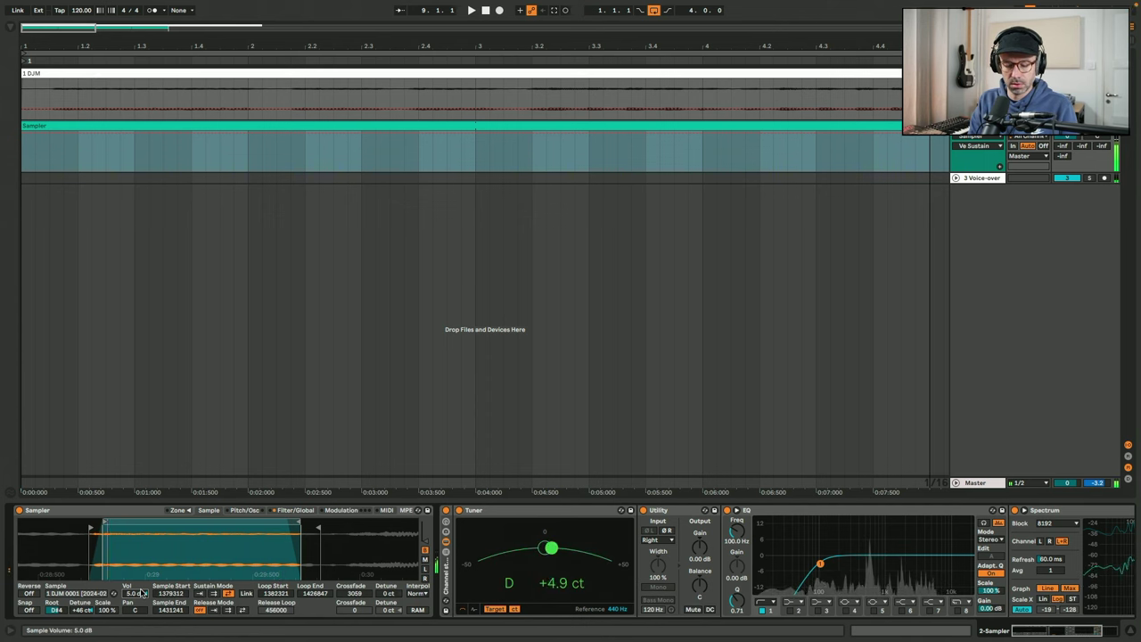
key(a)
key(f)
key(g)
key(z)
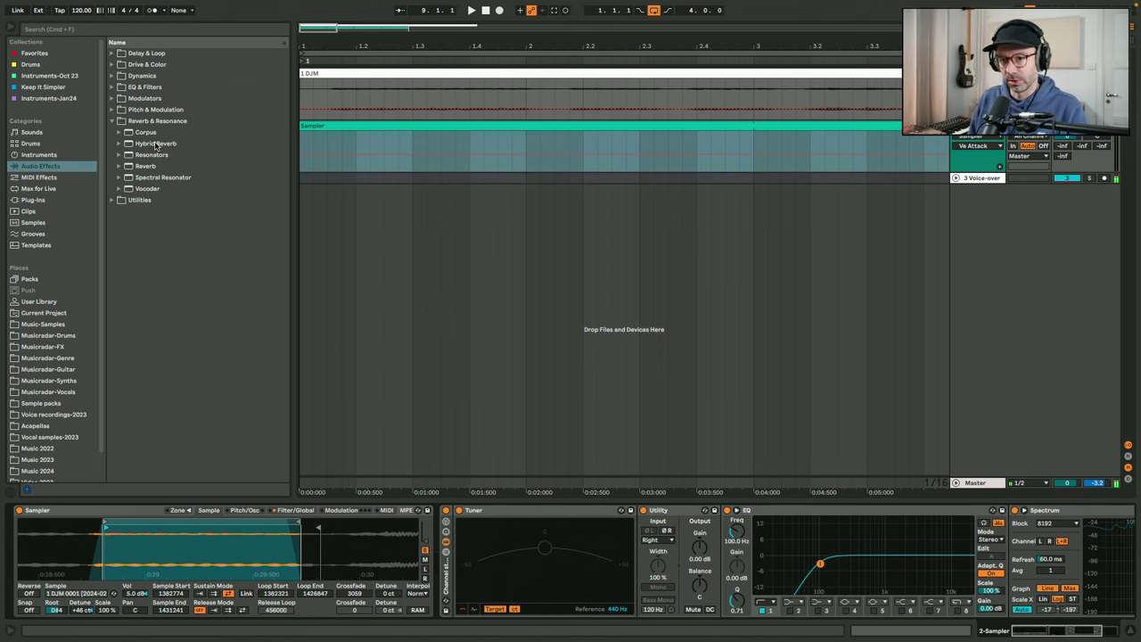
Step: Add Hybrid Reverb at the end of the Sampler track's device chain with Dry/Wet at 35% and Bass Mono enabled
key(Return)
key(m)
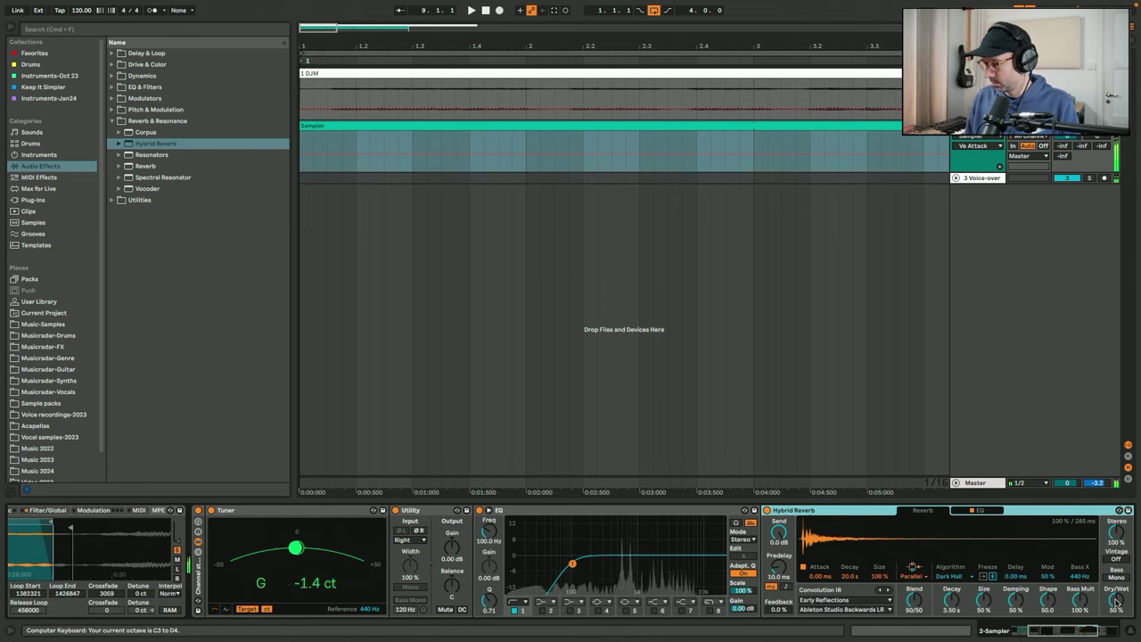
drag(1117, 603, 1118, 603)
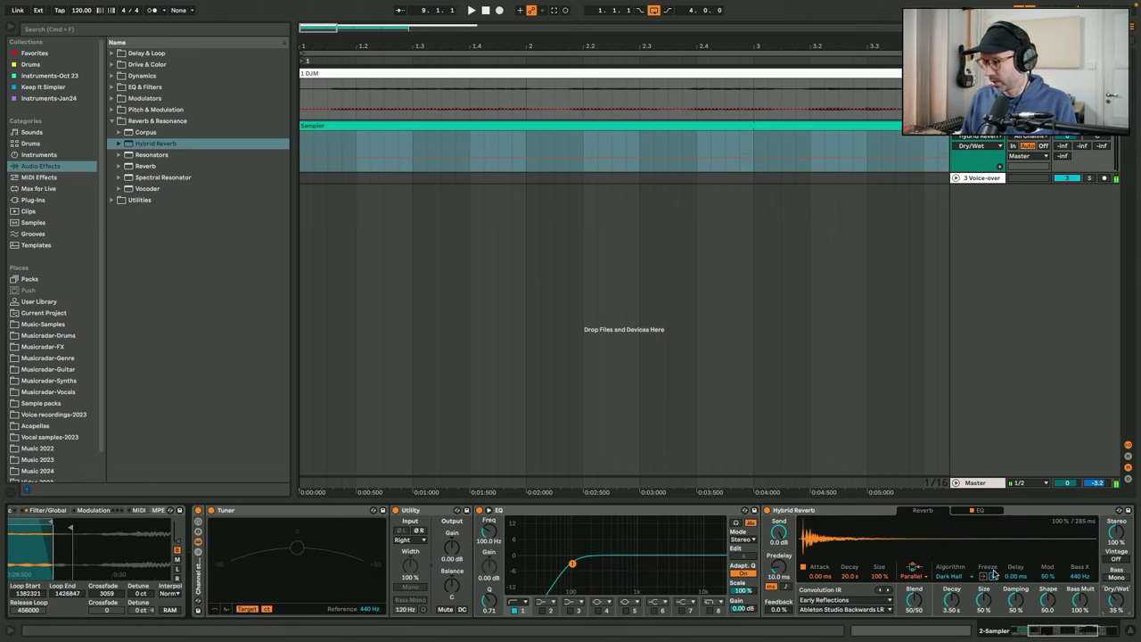
click(1118, 576)
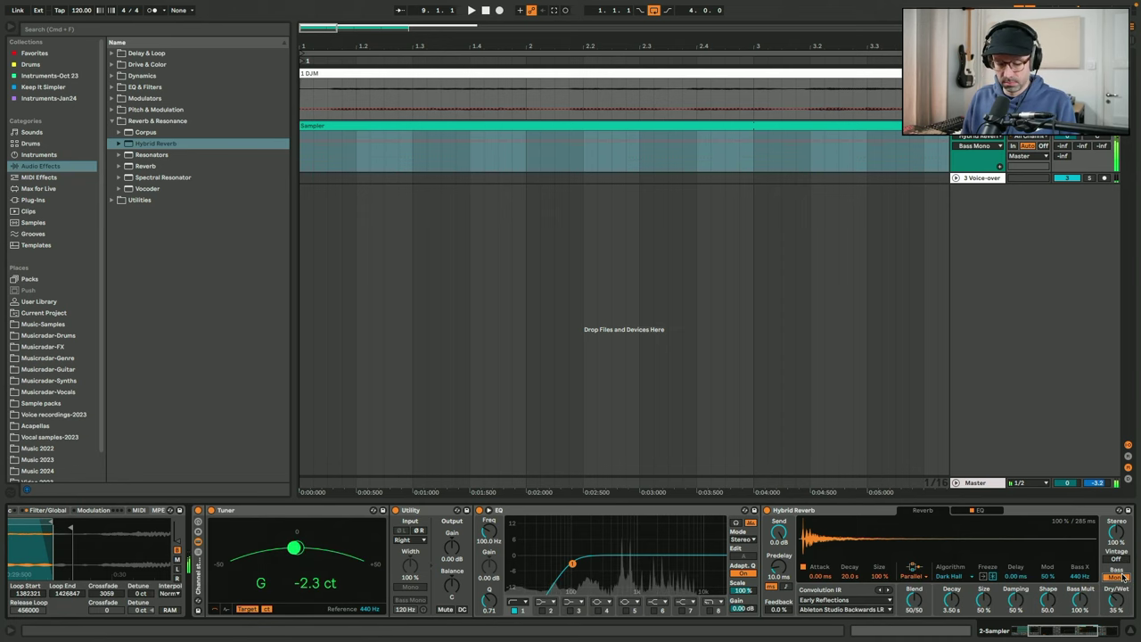
Step: Lower the played octave to C2–D3, and add Auto Pan after Hybrid Reverb with a synced 1/3 rate and 20% amount
key(z)
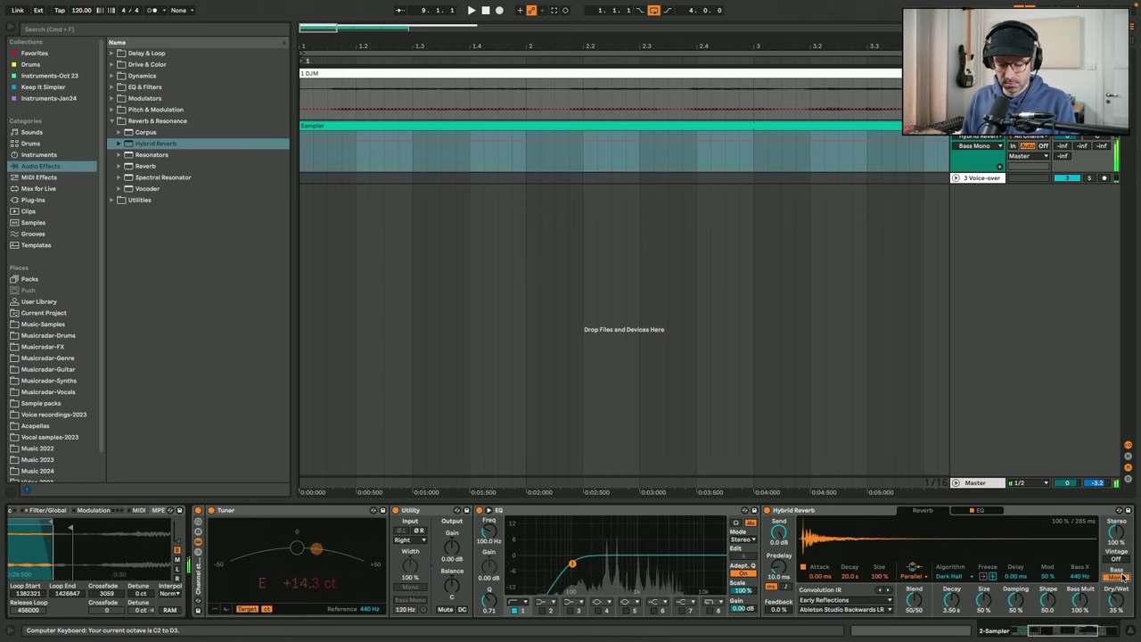
click(112, 110)
drag(143, 121, 1134, 540)
key(Return)
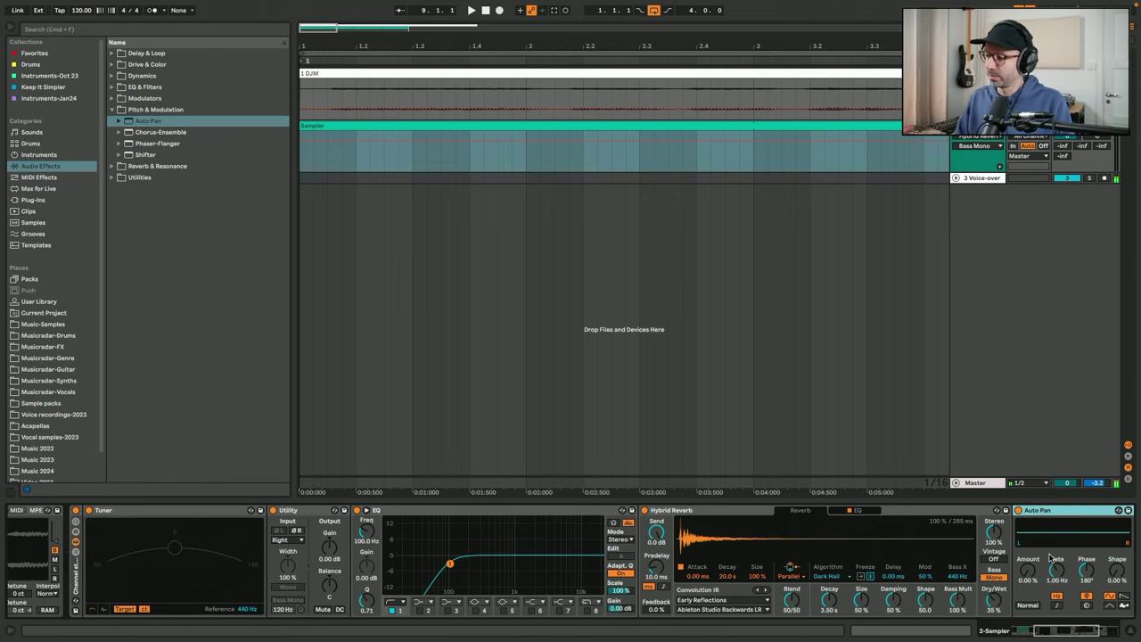
mouse_move(1057, 571)
mouse_down()
mouse_move(1028, 573)
mouse_move(1057, 578)
mouse_up()
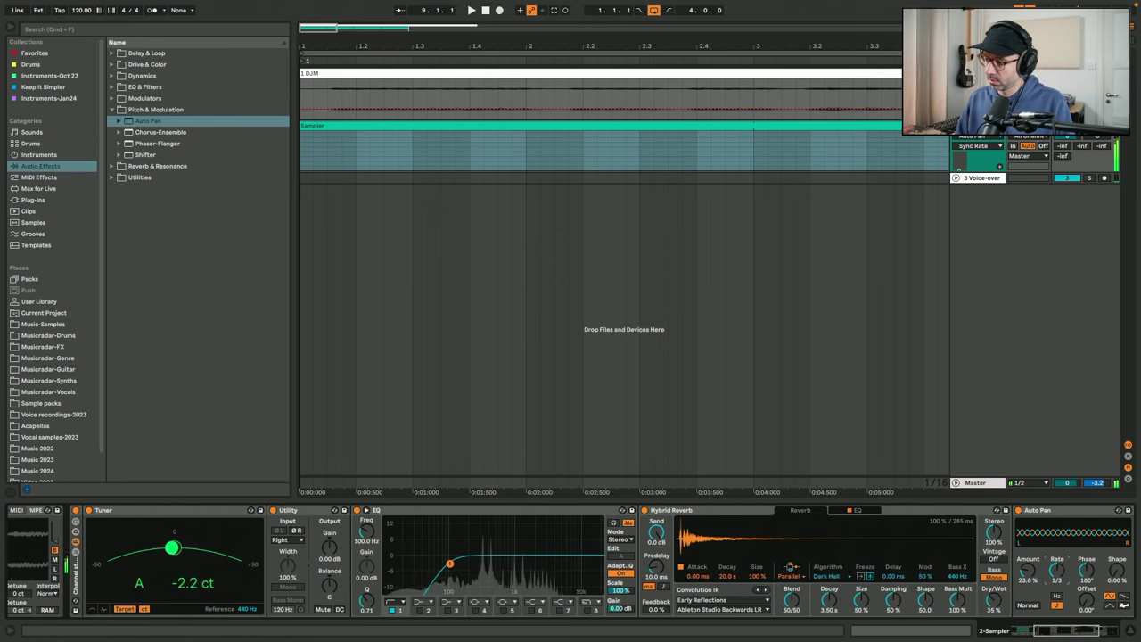
click(1028, 571)
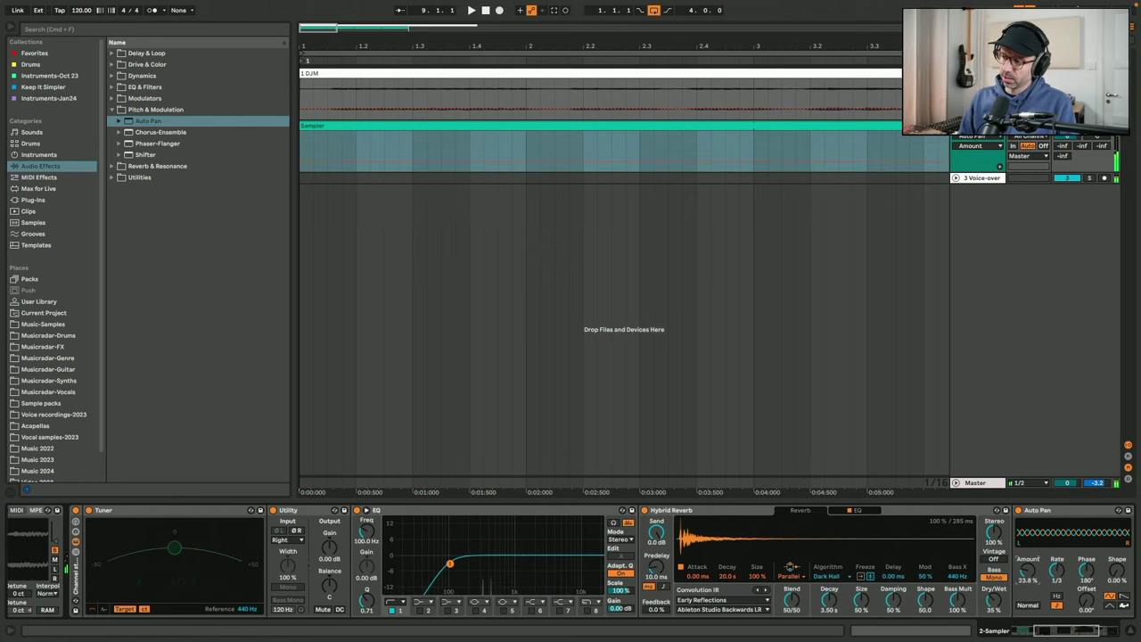
drag(1028, 572, 1031, 579)
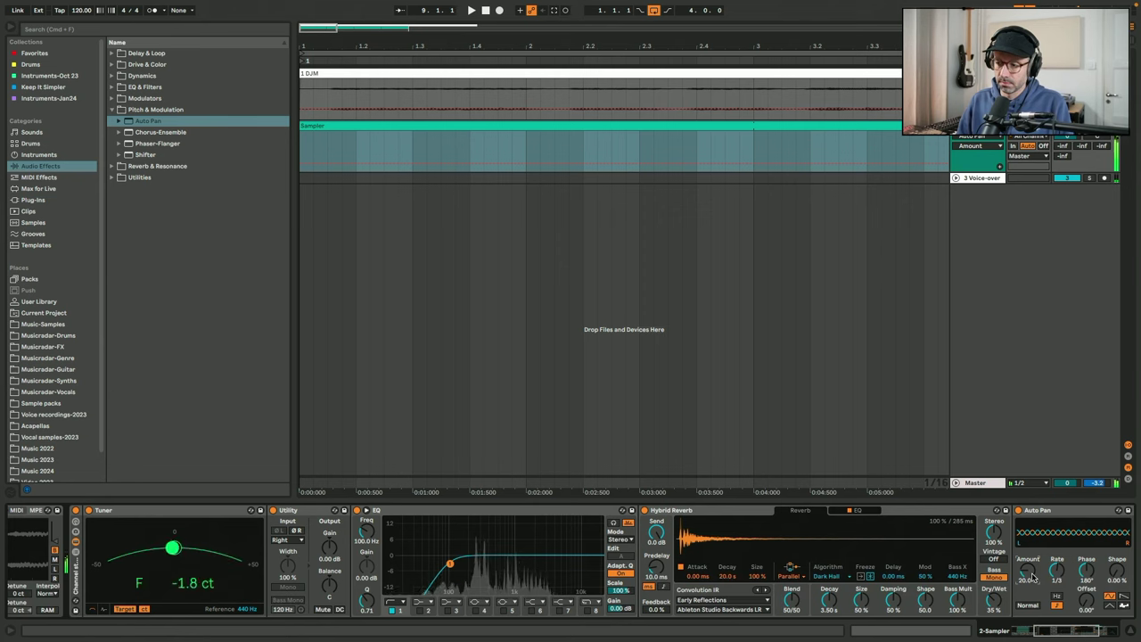
Step: Ungroup the audio effect rack that follows the Sampler, and collapse the Tuner and Utility devices
click(76, 580)
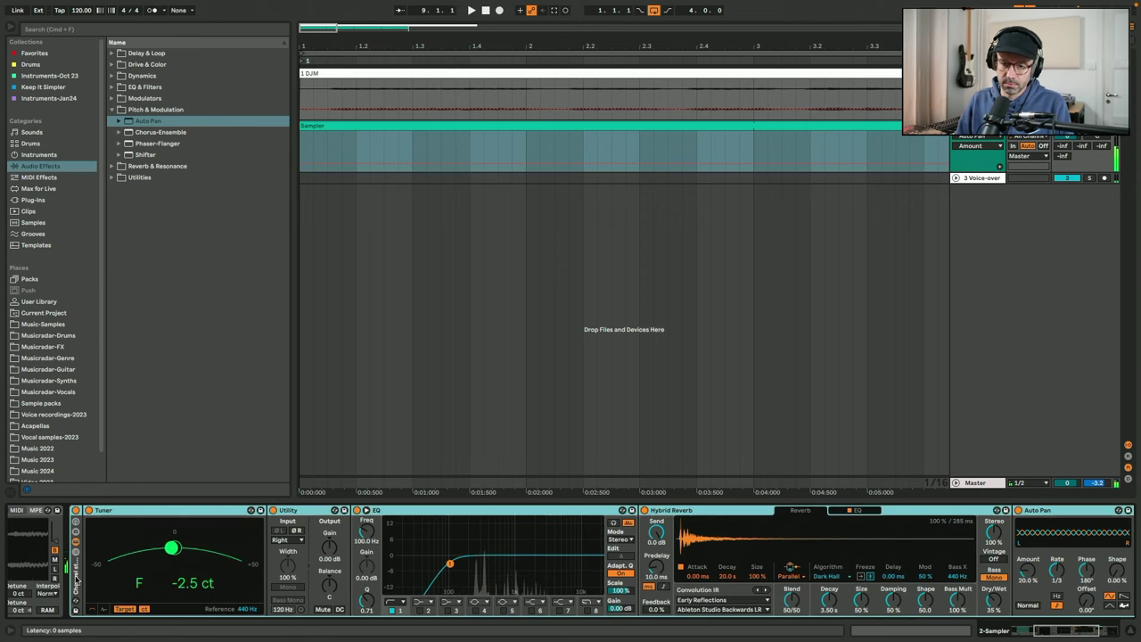
key(super+shift+g)
double_click(545, 513)
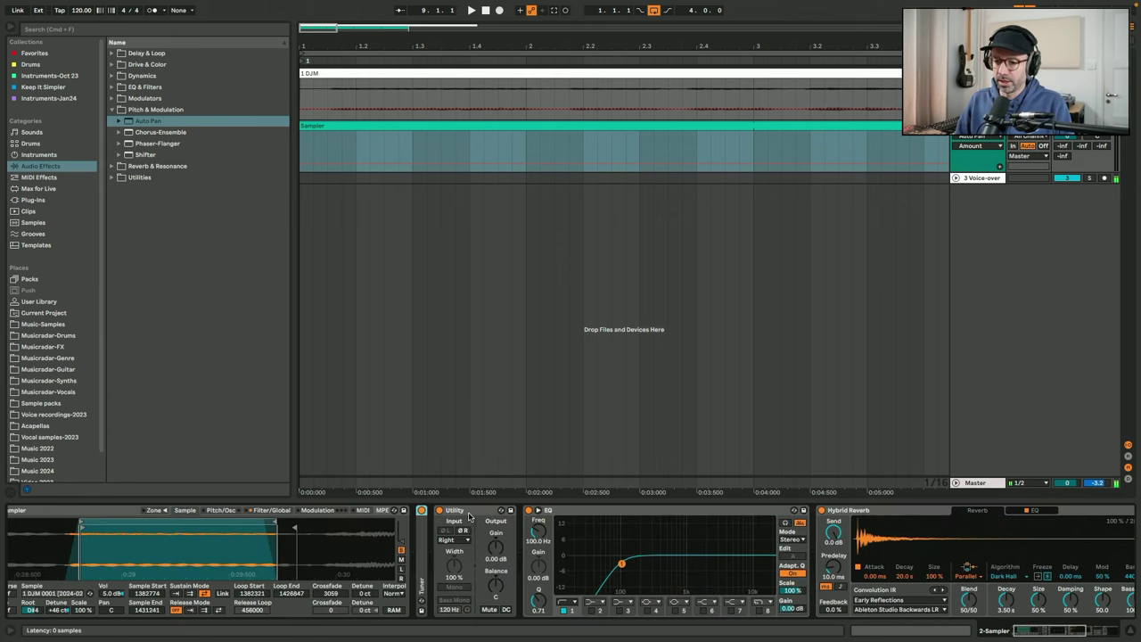
double_click(467, 512)
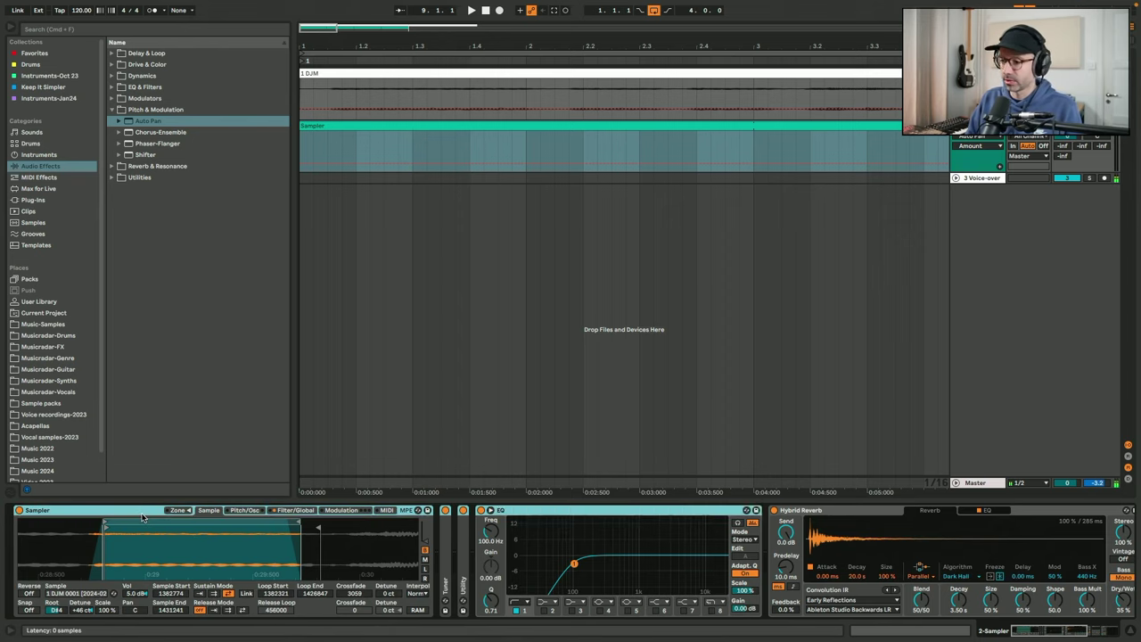
Step: Group the devices from Sampler through Auto Pan into one Instrument Rack, leaving Spectrum outside it
scroll(143, 517, right, 5)
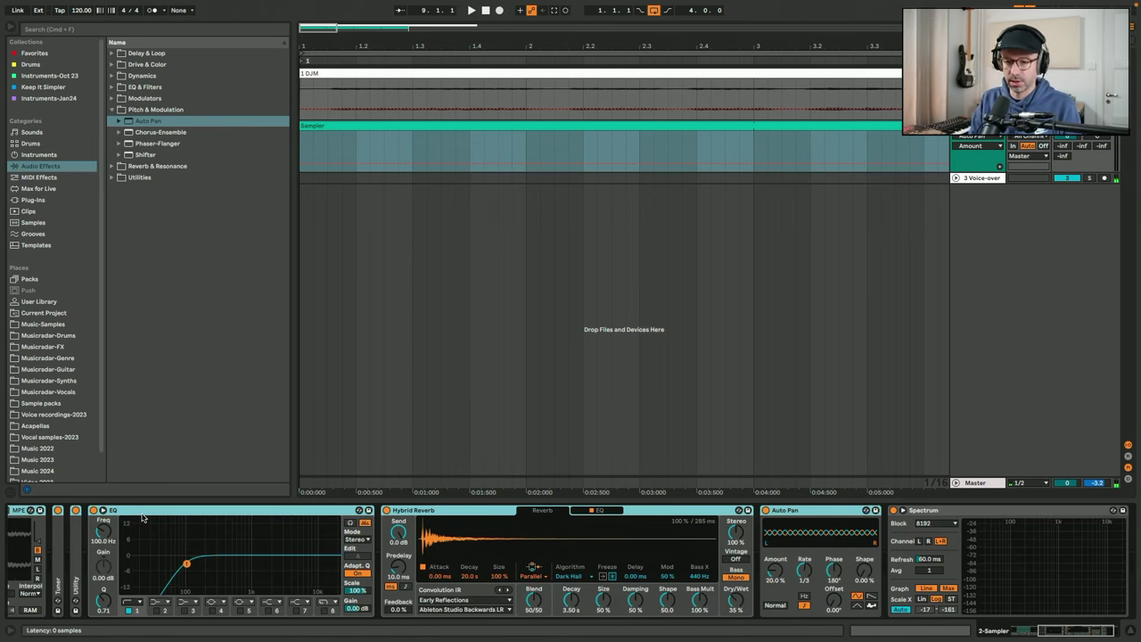
scroll(143, 517, left, 5)
scroll(116, 522, left, 3)
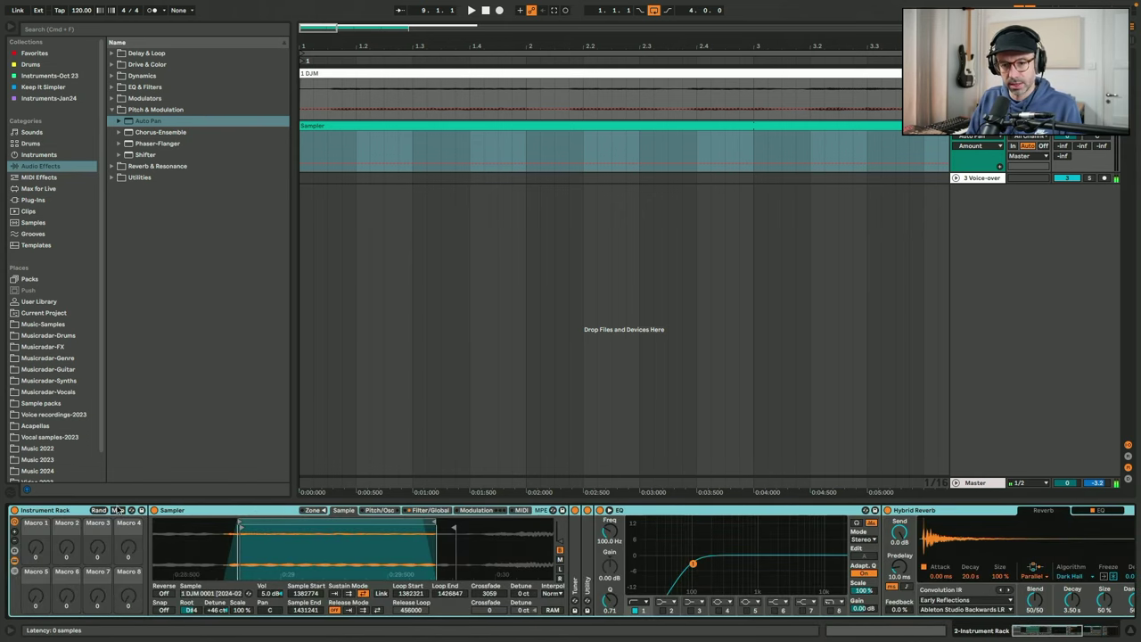
Step: Map Auto Pan's Amount to the rack's Macro 1, name it "Autopan amount", and test it, keeping it at 20%
click(117, 510)
scroll(681, 531, right, 5)
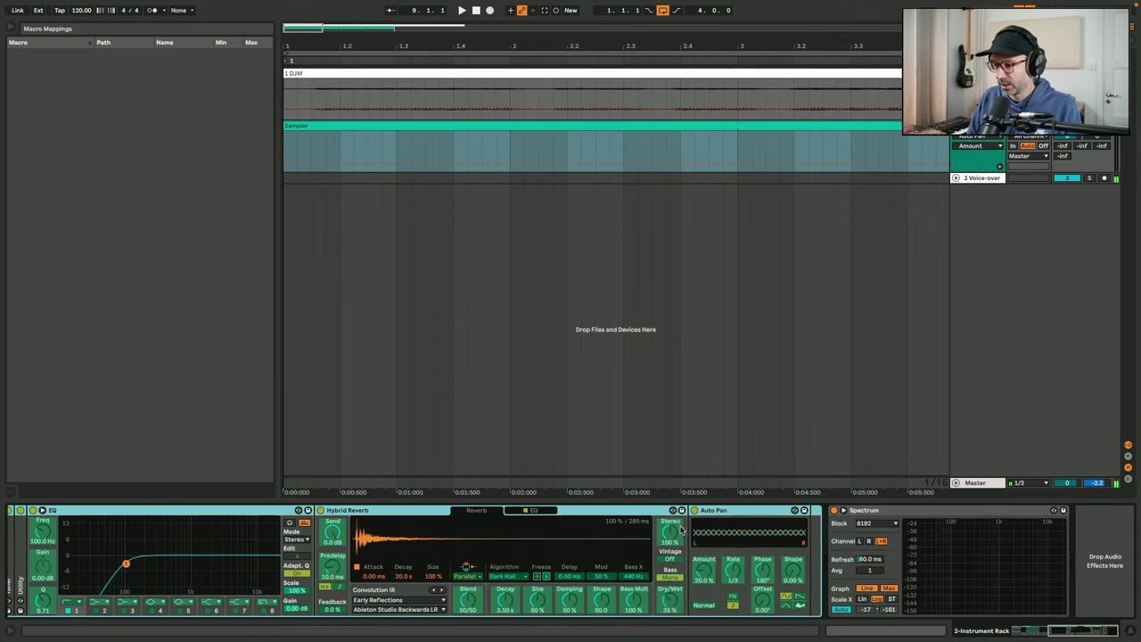
scroll(704, 571, left, 5)
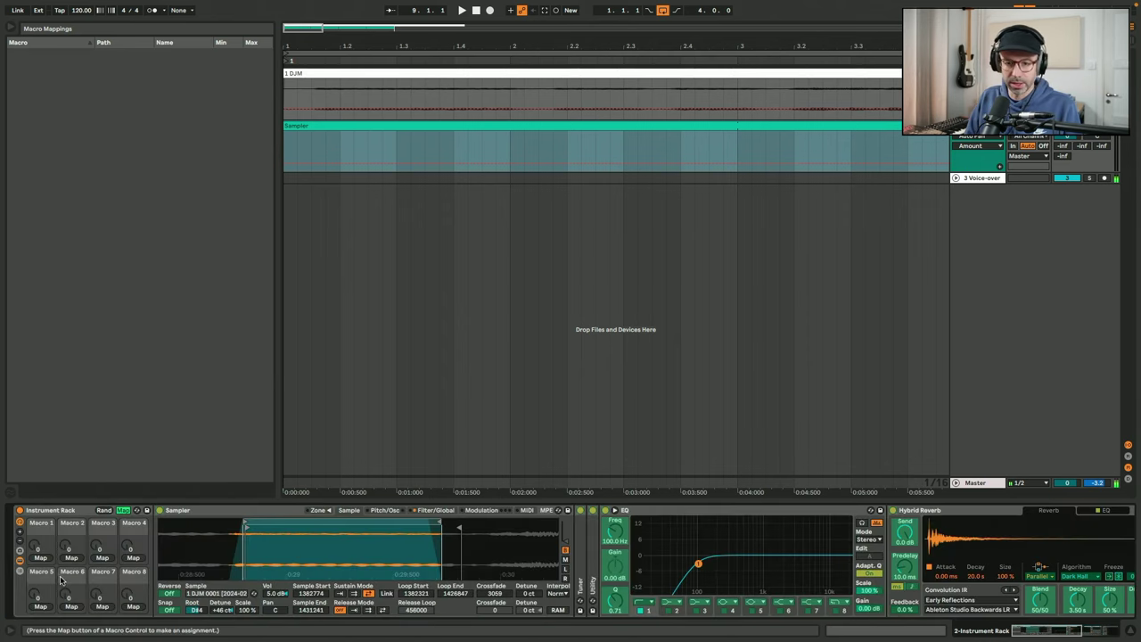
click(41, 557)
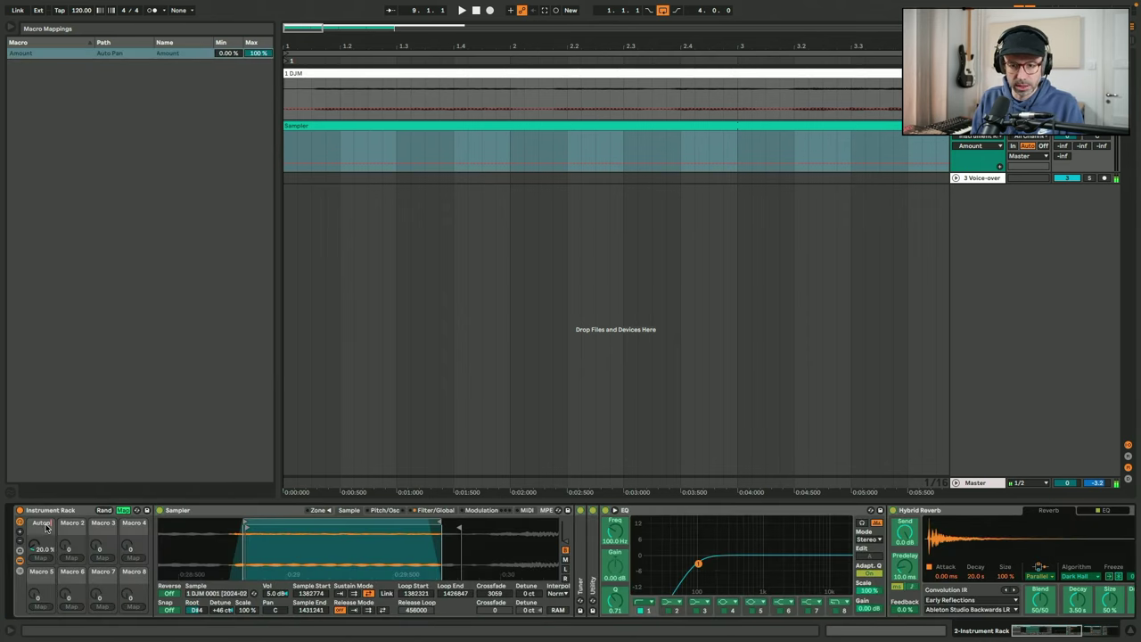
click(123, 510)
mouse_move(41, 548)
mouse_down()
mouse_move(41, 405)
mouse_move(41, 581)
mouse_move(45, 551)
mouse_up()
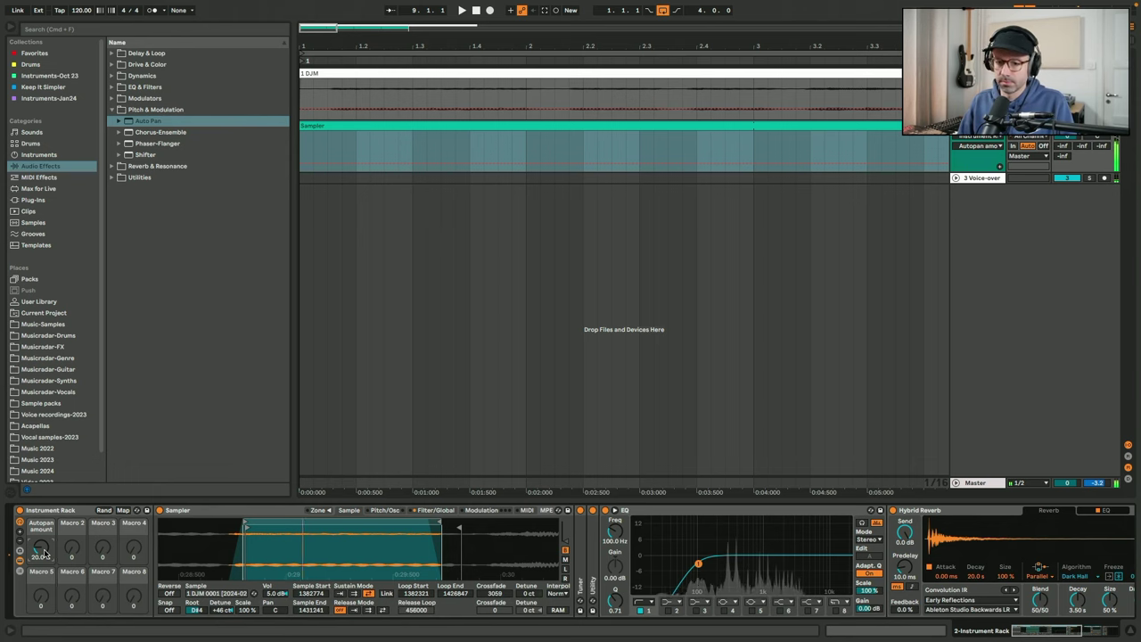
Step: Map Hybrid Reverb's Dry/Wet to the rack's Macro 2 and name it "Reverb dry/wet"
click(125, 511)
scroll(603, 541, right, 5)
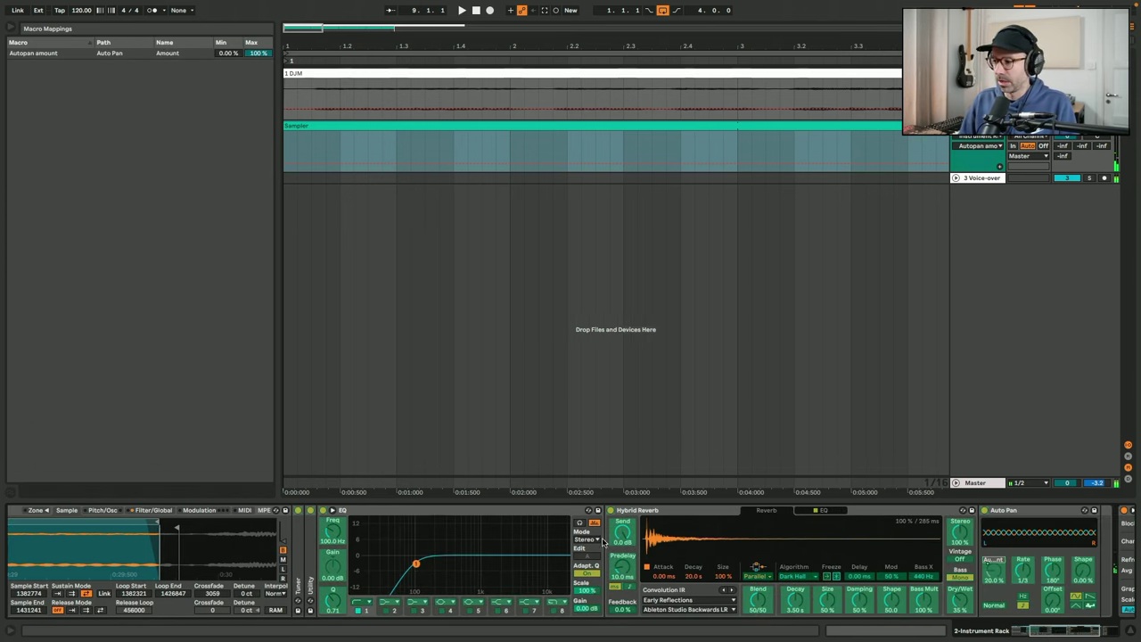
scroll(825, 617, left, 5)
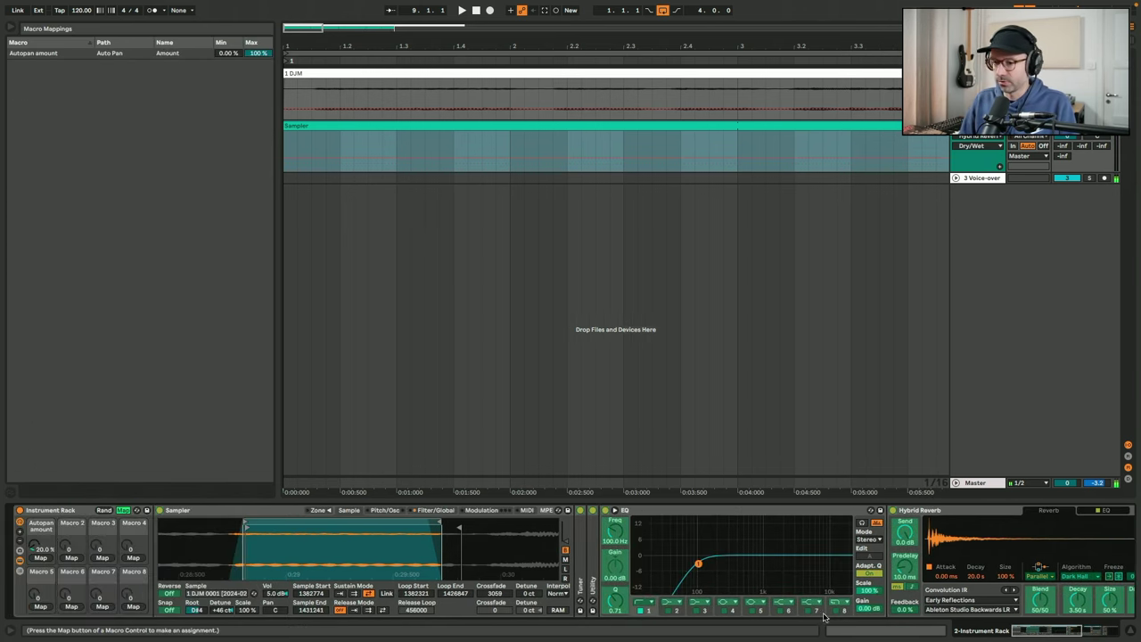
click(70, 559)
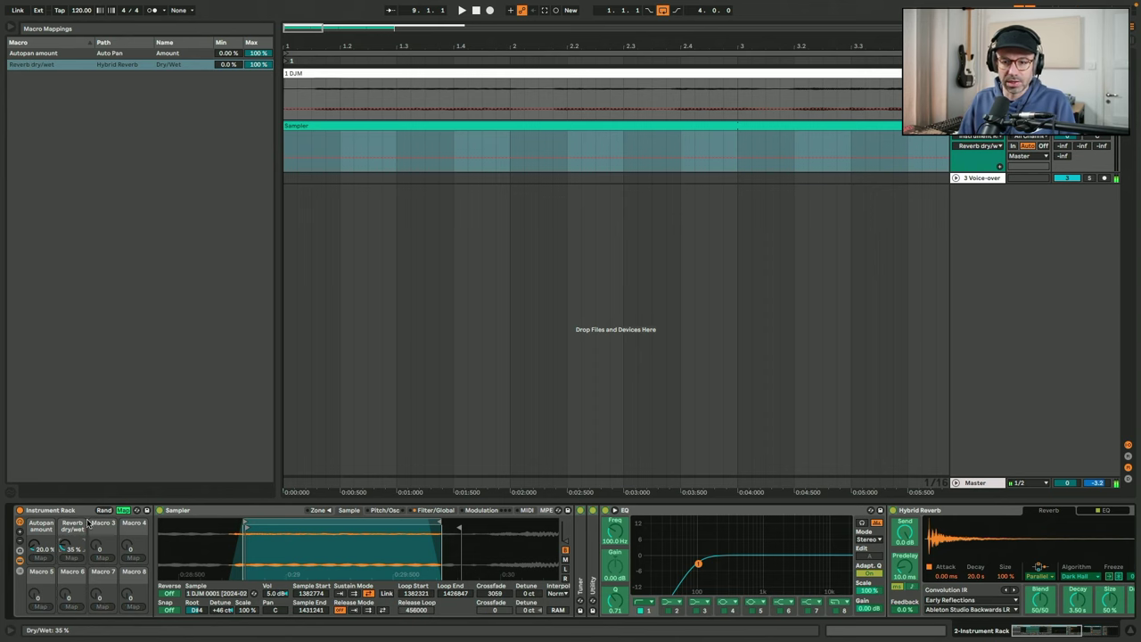
click(123, 510)
Step: Audition the reverb macro at 0% and 100% while playing notes, and return it to 35%
drag(74, 549, 74, 611)
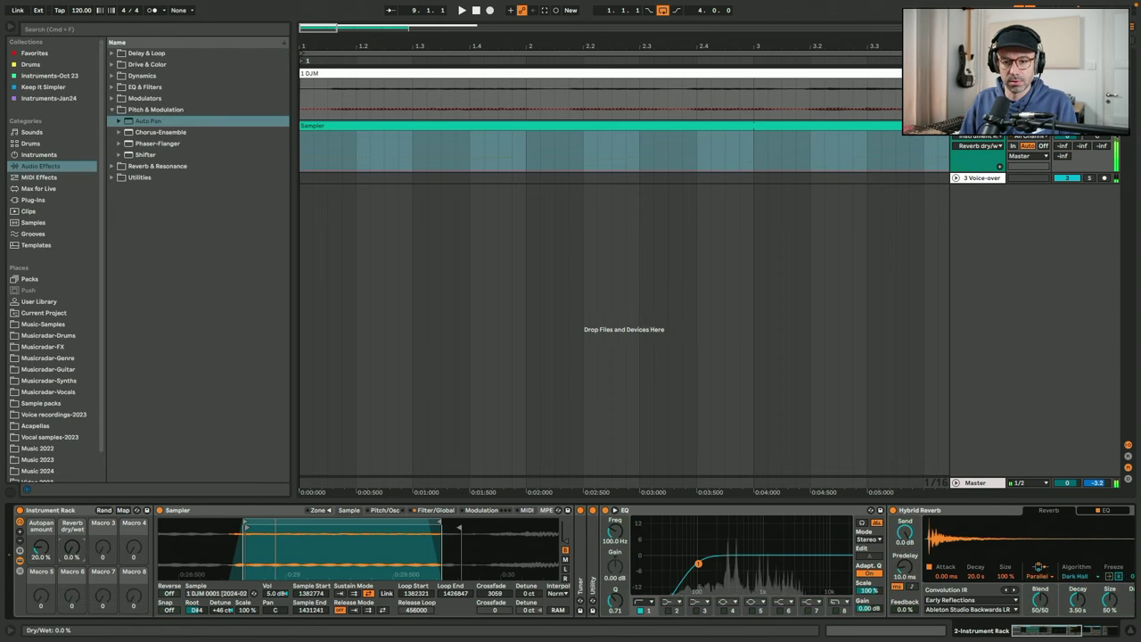
drag(72, 547, 71, 500)
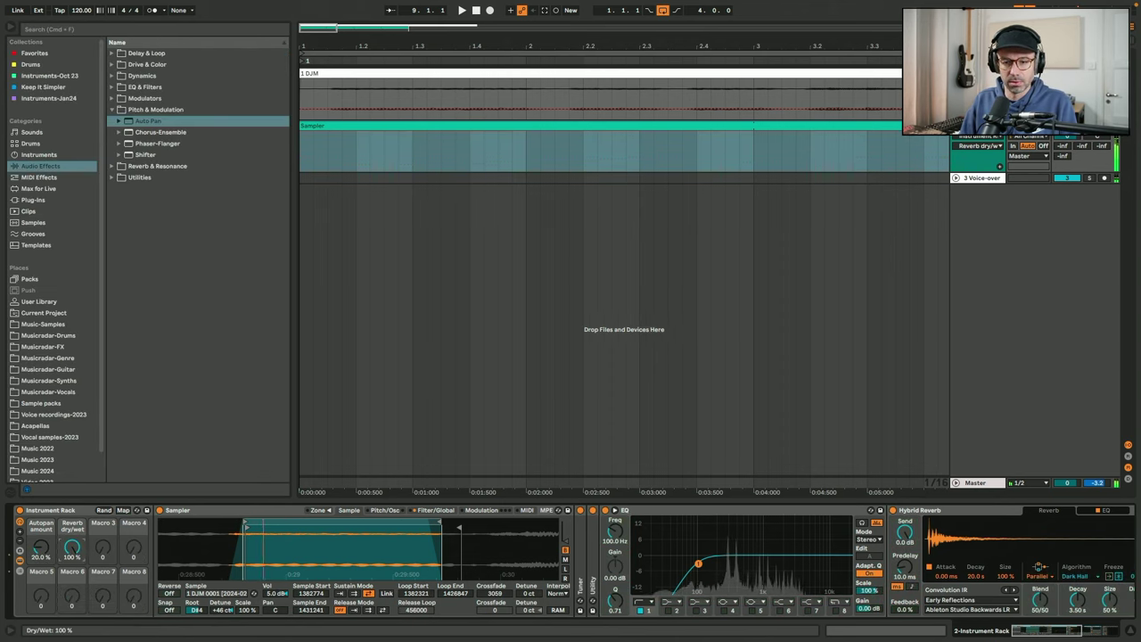
drag(77, 553, 77, 578)
Step: Save the Instrument Rack to the User Library as "Street organ Amsterdam" and hide the browser
click(147, 512)
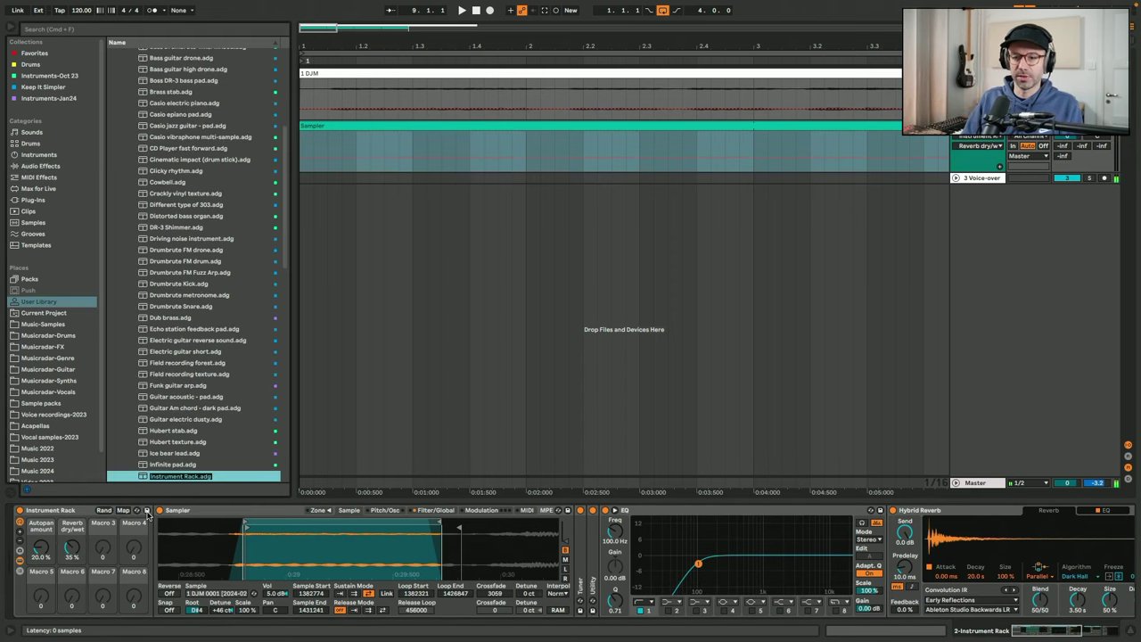
text(Street c)
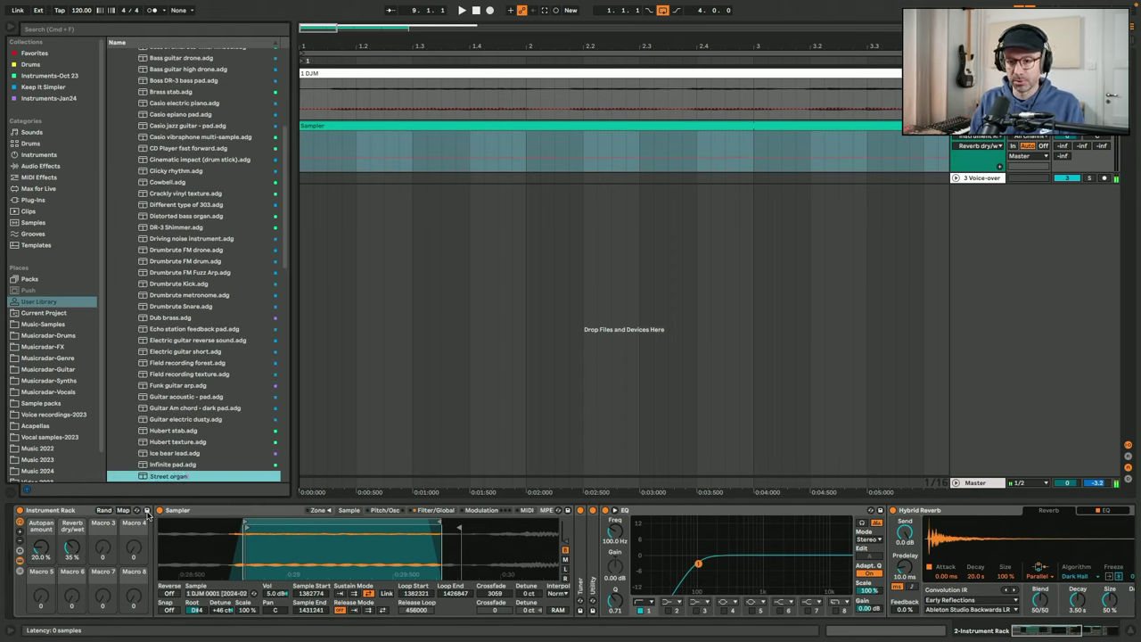
text(rgan Amsterdam)
key(Return)
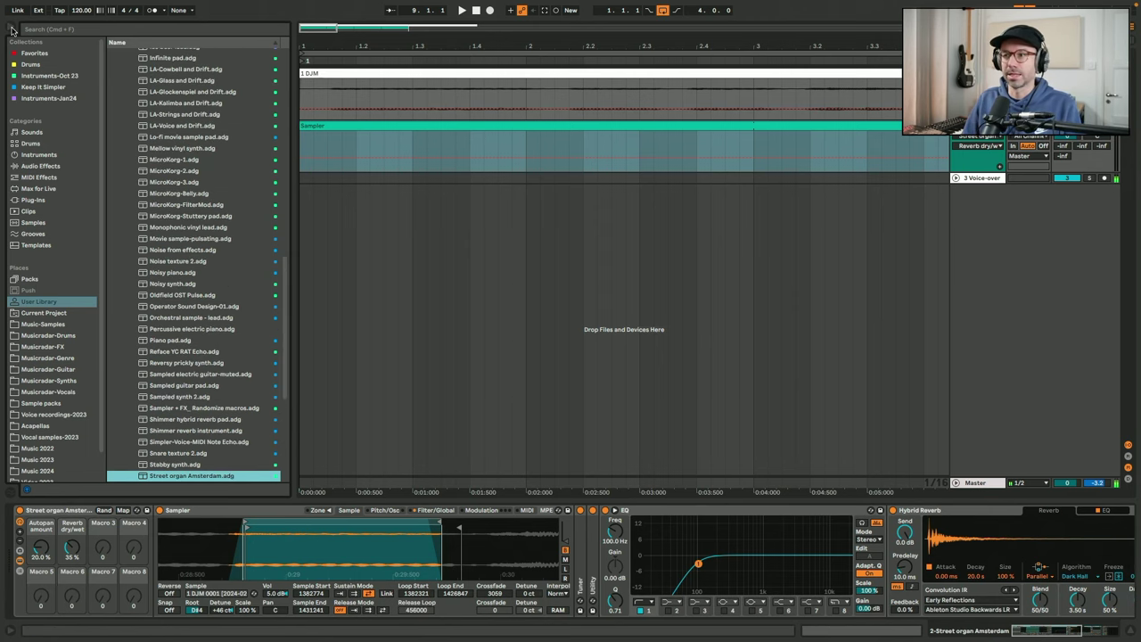
click(11, 30)
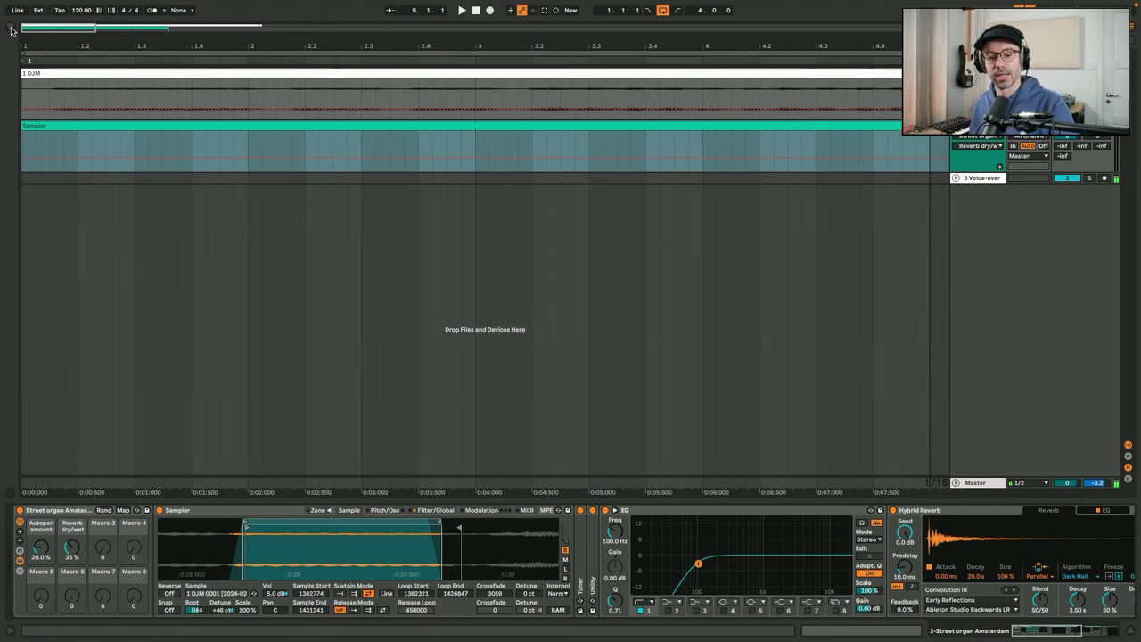